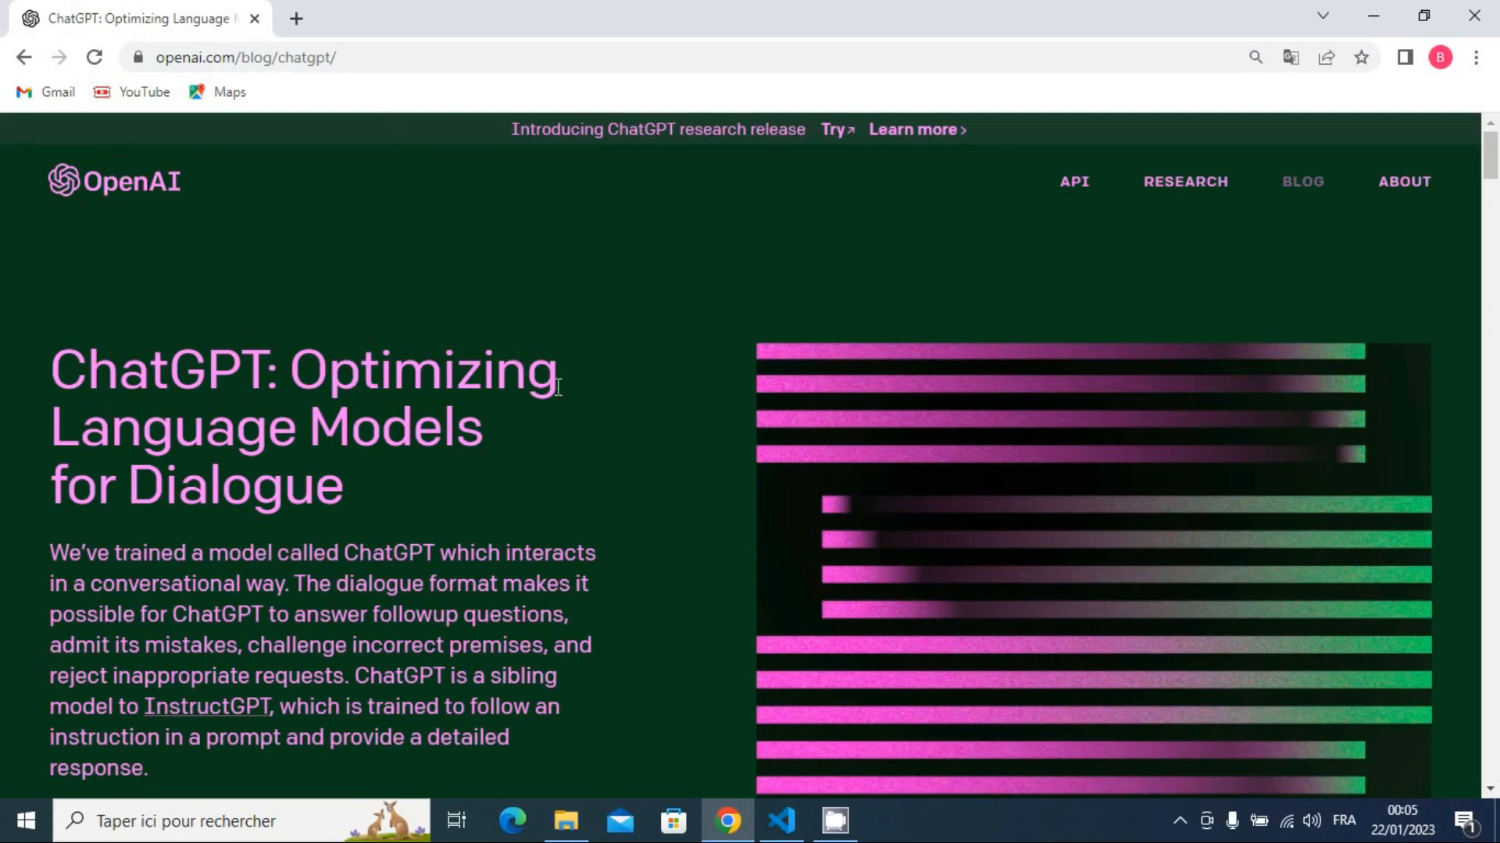
Open a new empty Chrome tab beside the OpenAI ChatGPT blog tab
click(299, 19)
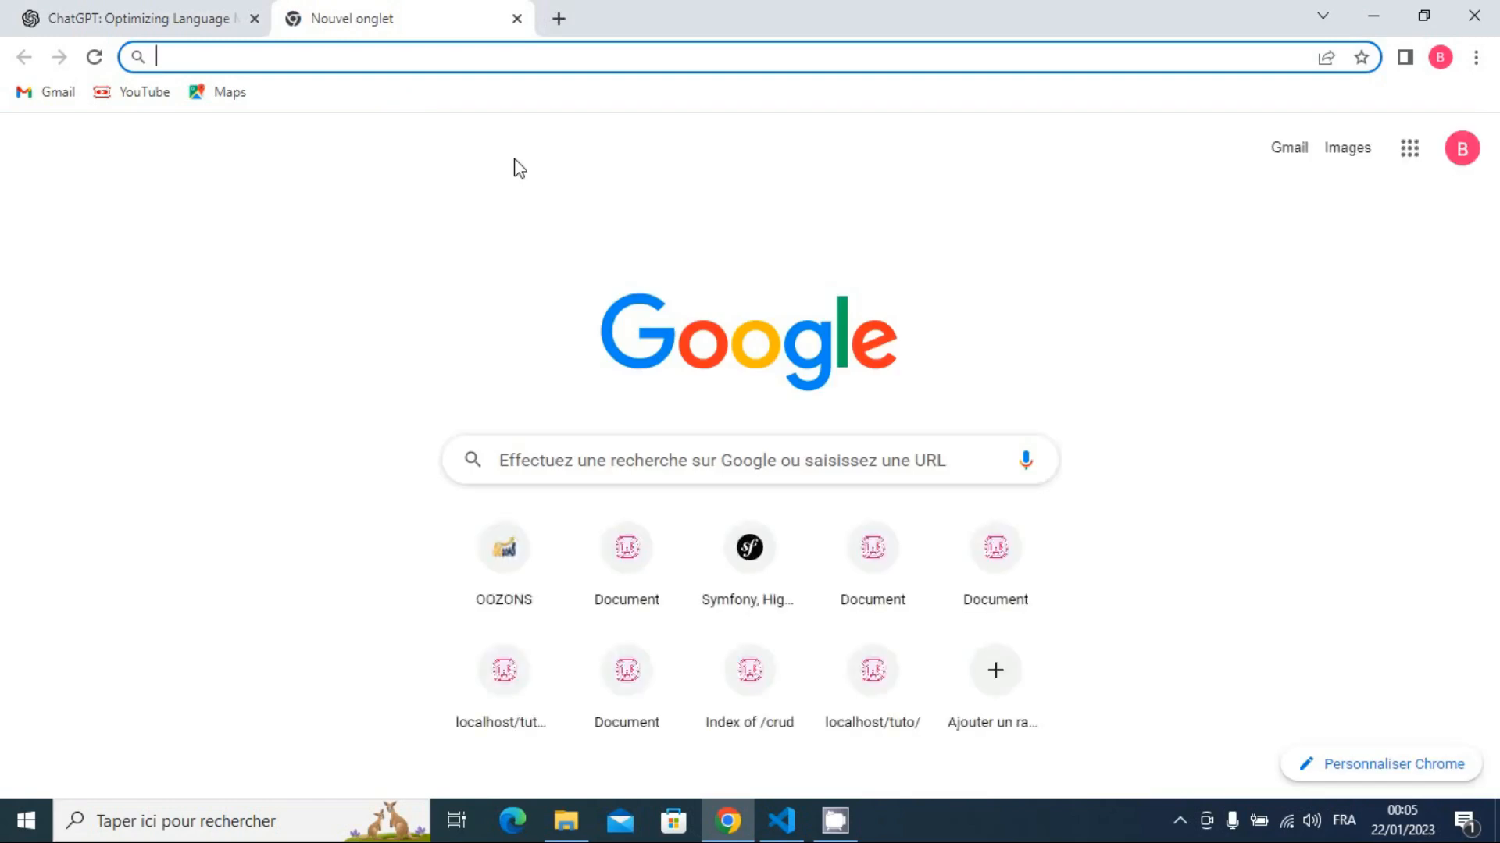
Search Google for 'chat gpt' and open the OpenAI ChatGPT blog result in a new tab
text(c)
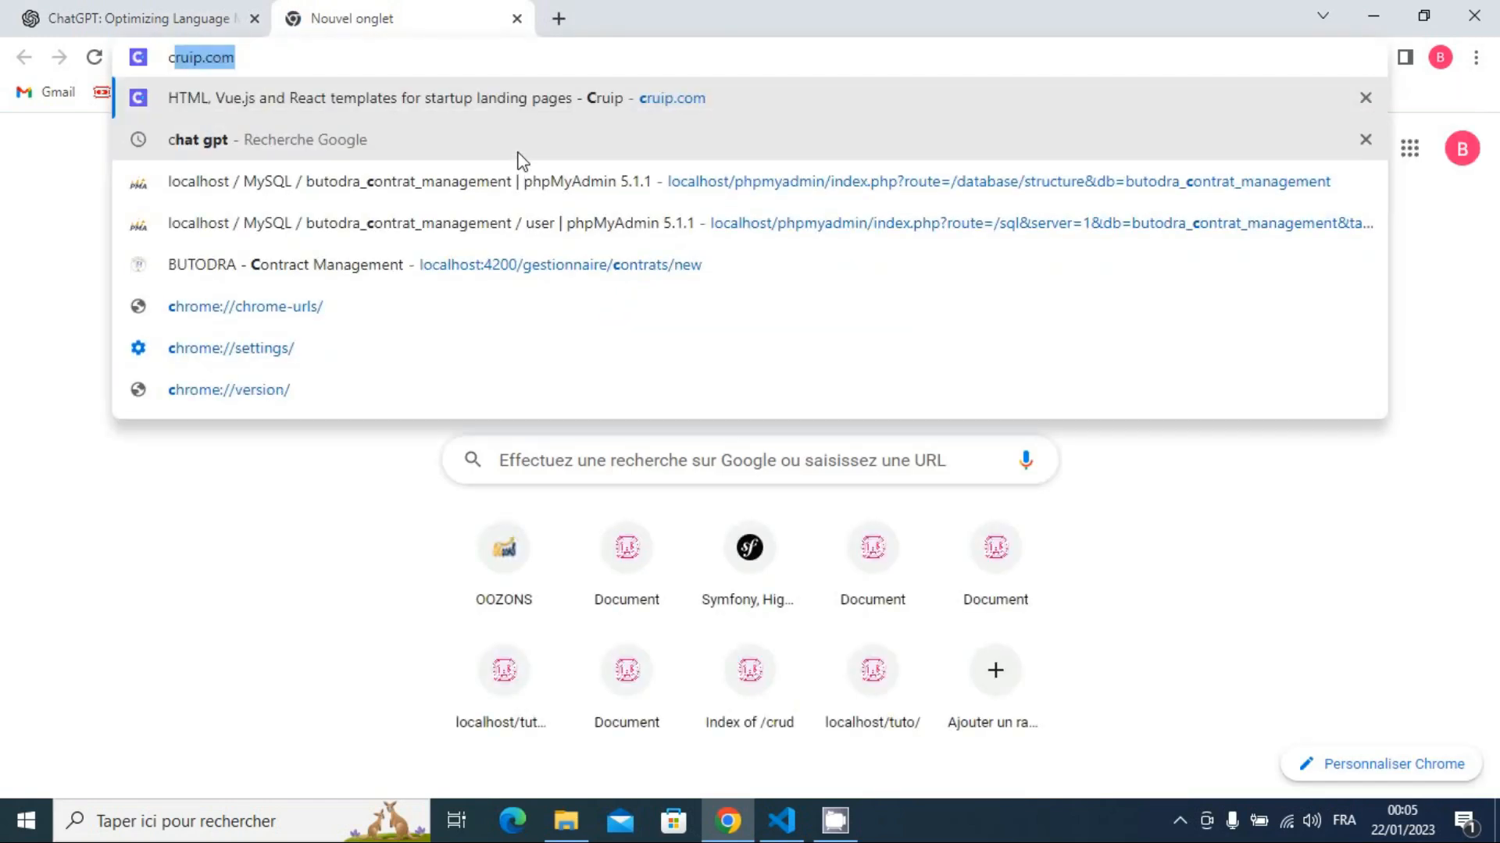
text(ha)
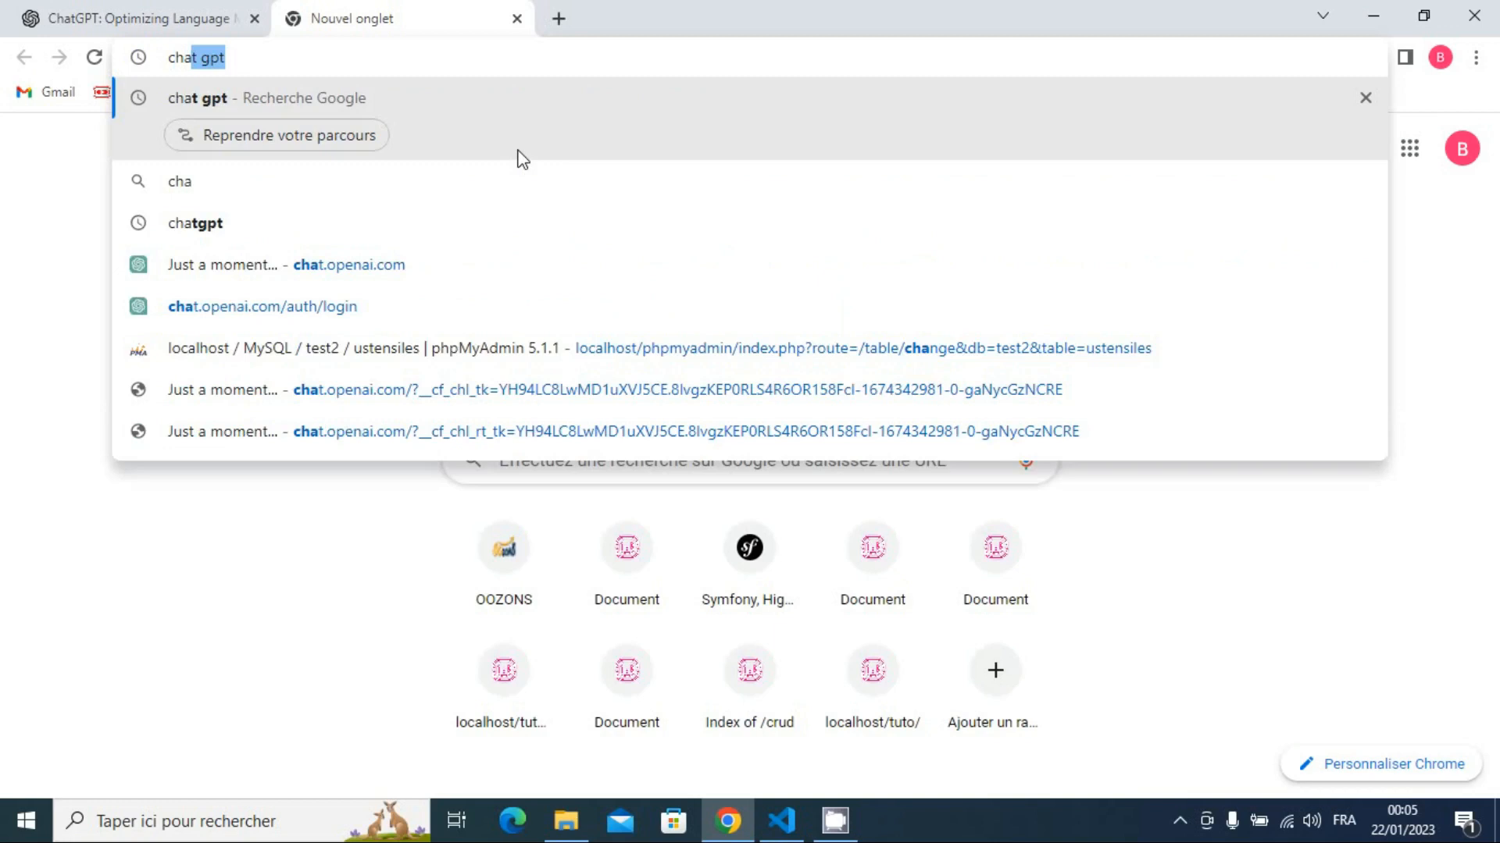
key(Return)
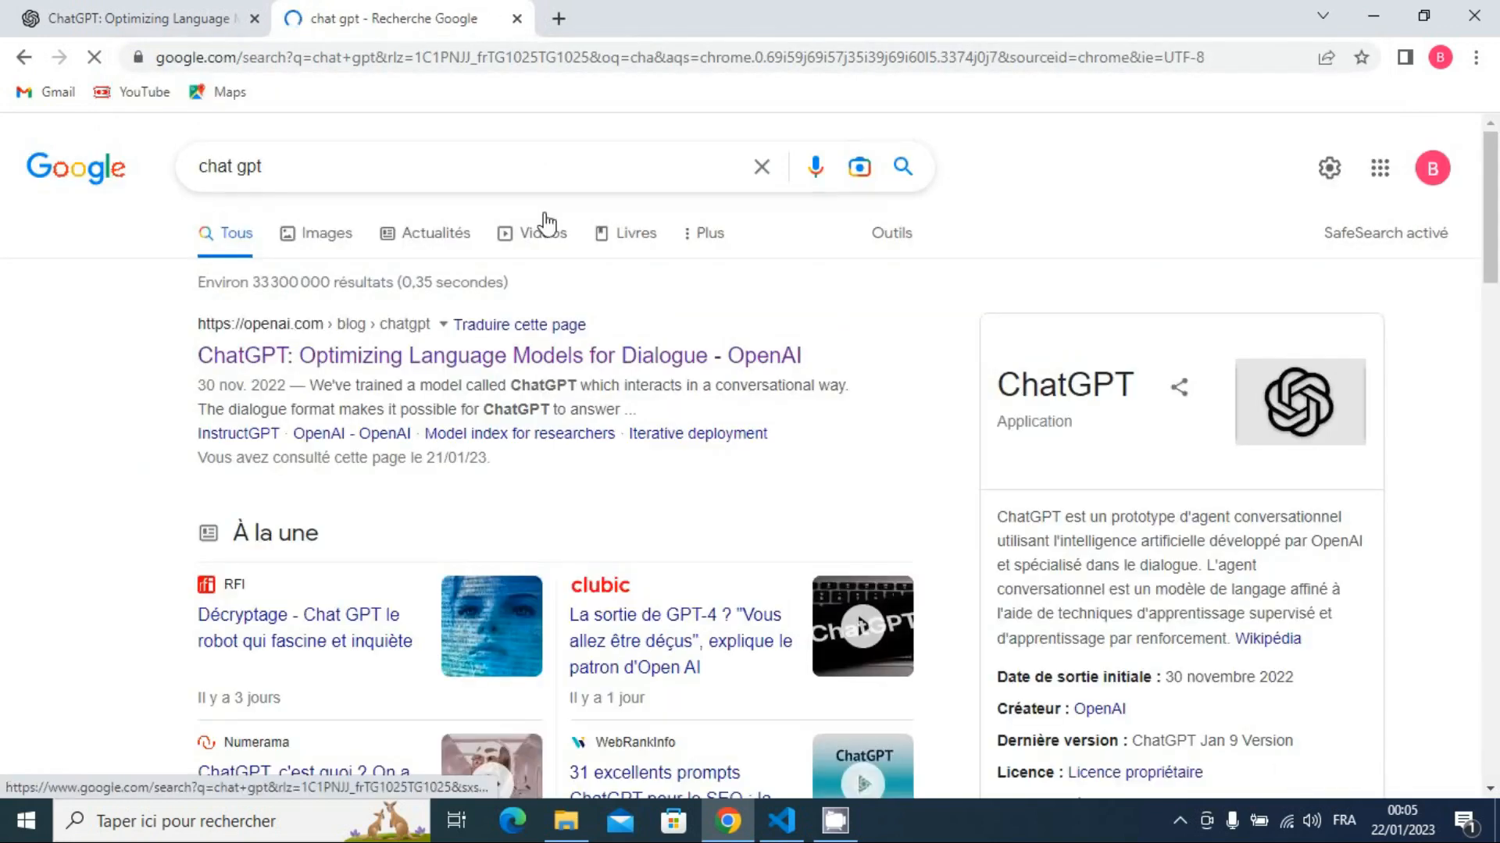
right_click(506, 365)
click(581, 383)
click(588, 16)
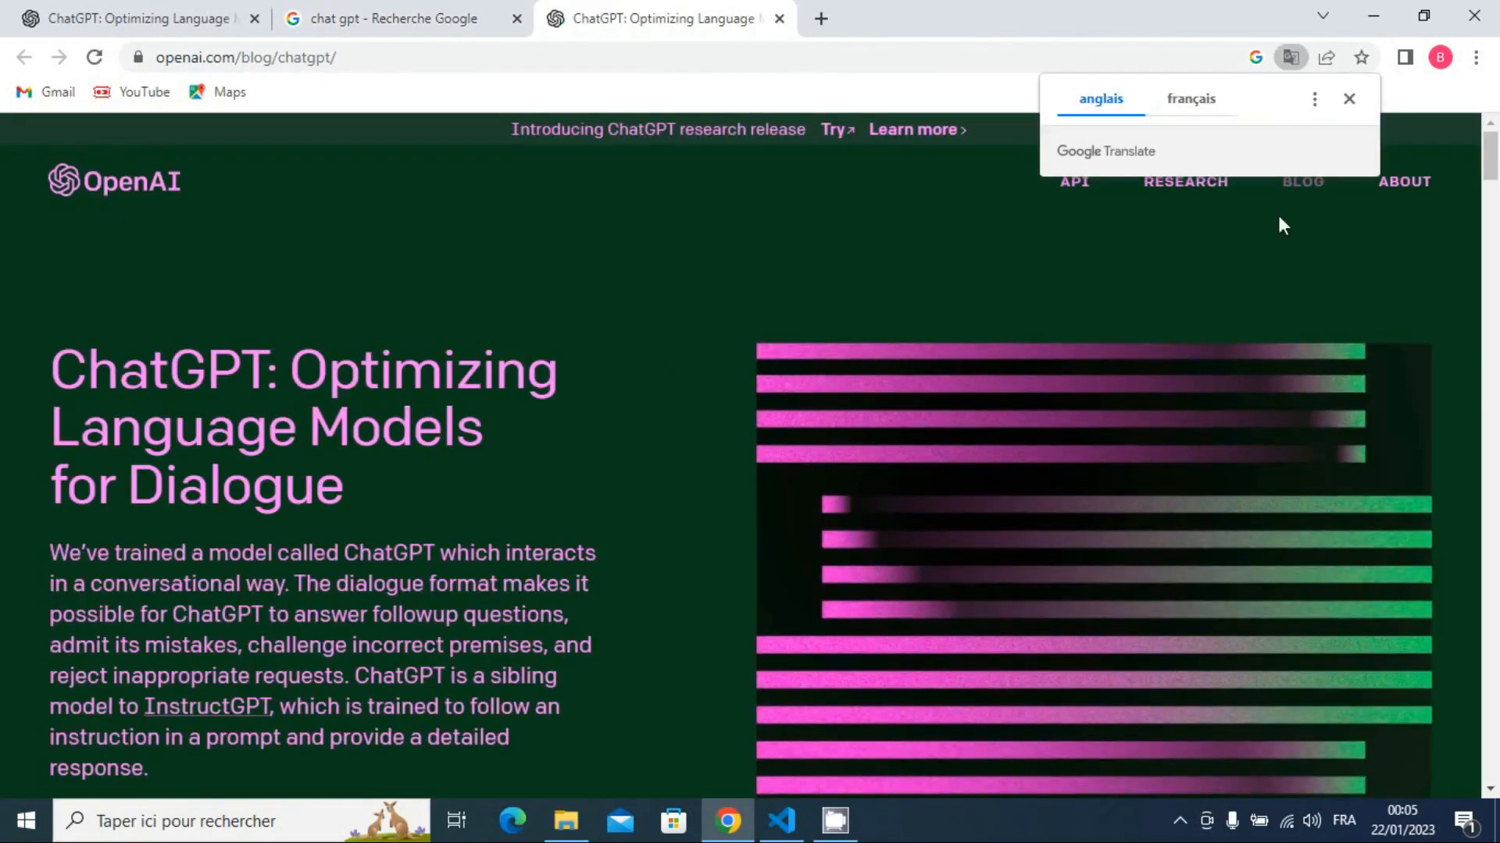
Close the Google Translate bubble on the 'ChatGPT: Optimizing Language Models for Dialogue' article
click(1349, 98)
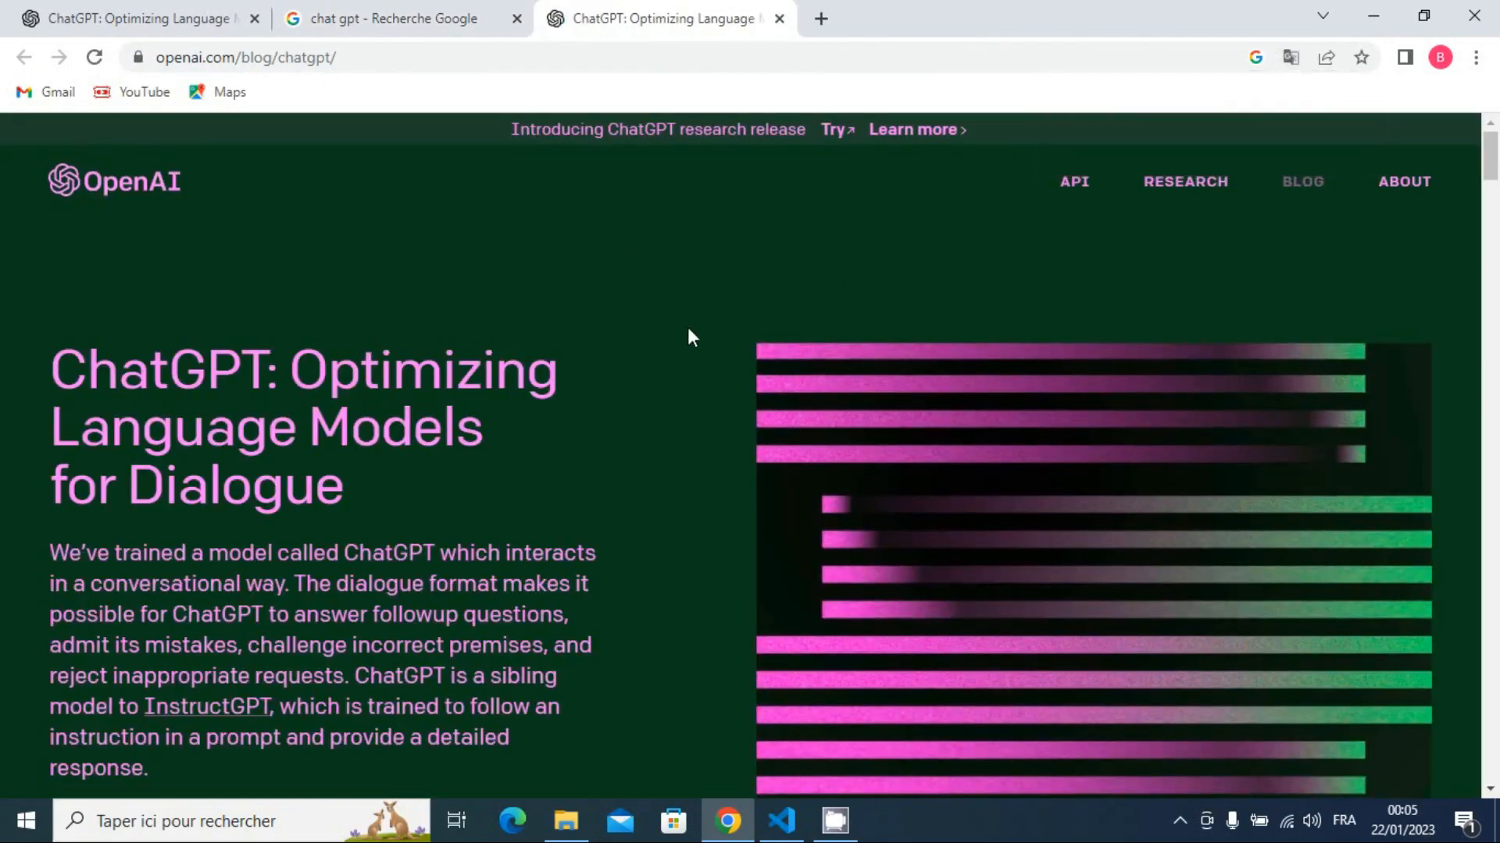
scroll(690, 331, down, 3)
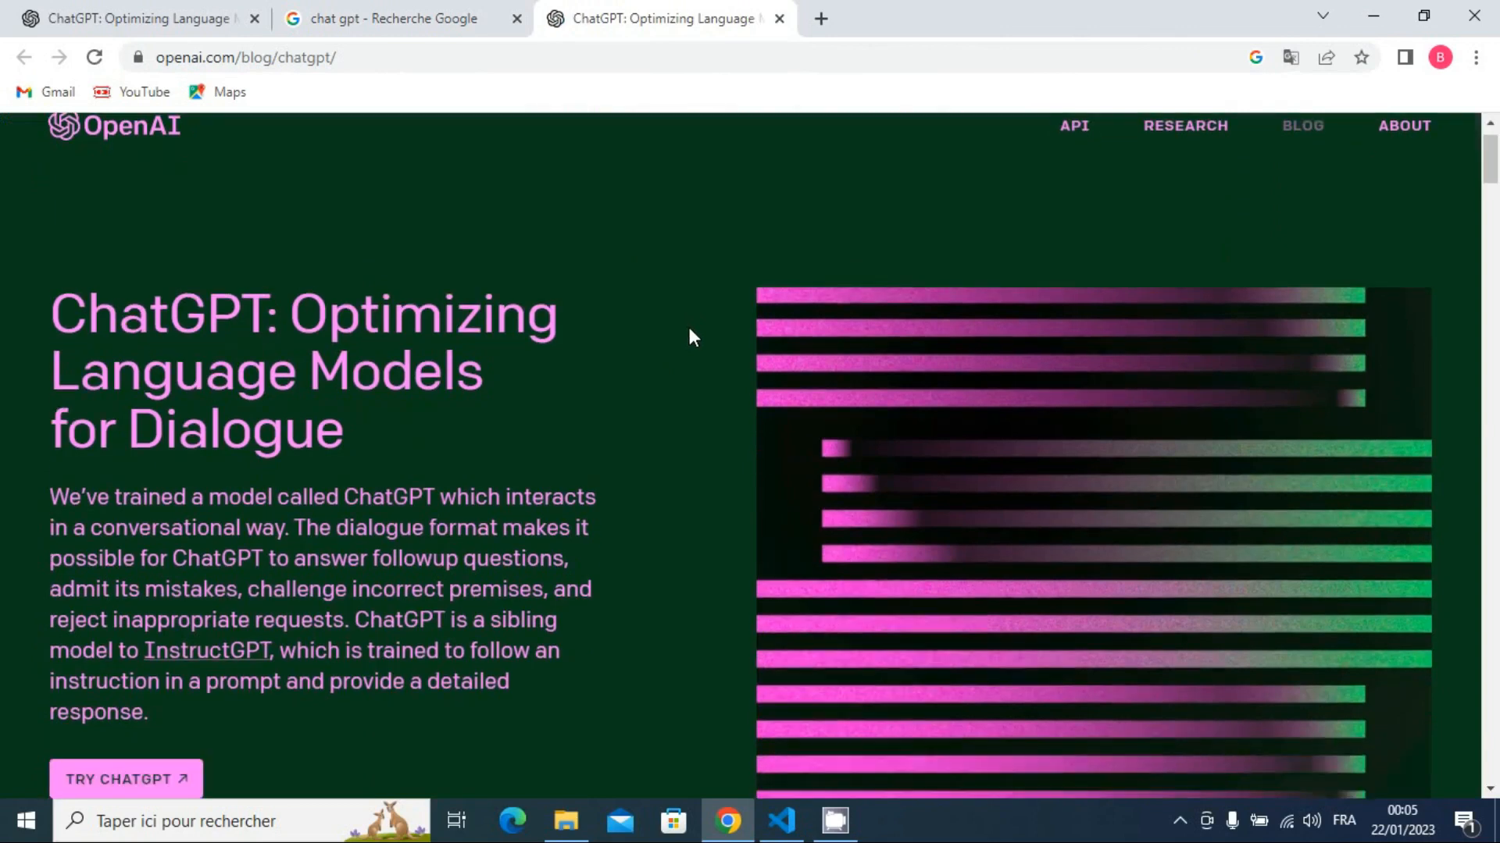
scroll(690, 330, up, 3)
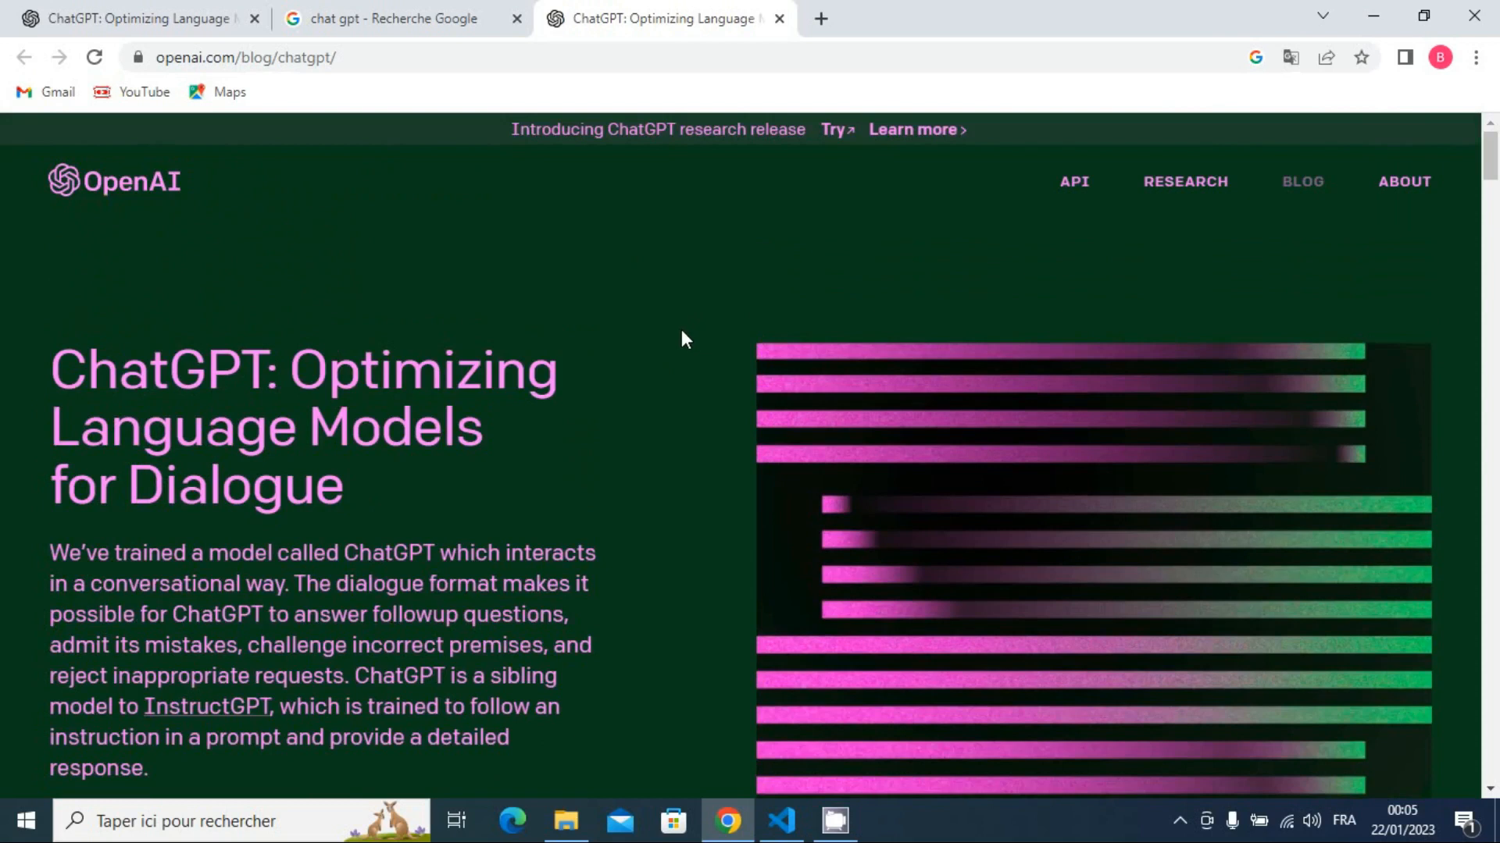
Go to the ChatGPT login page and log in with the Google account
click(712, 146)
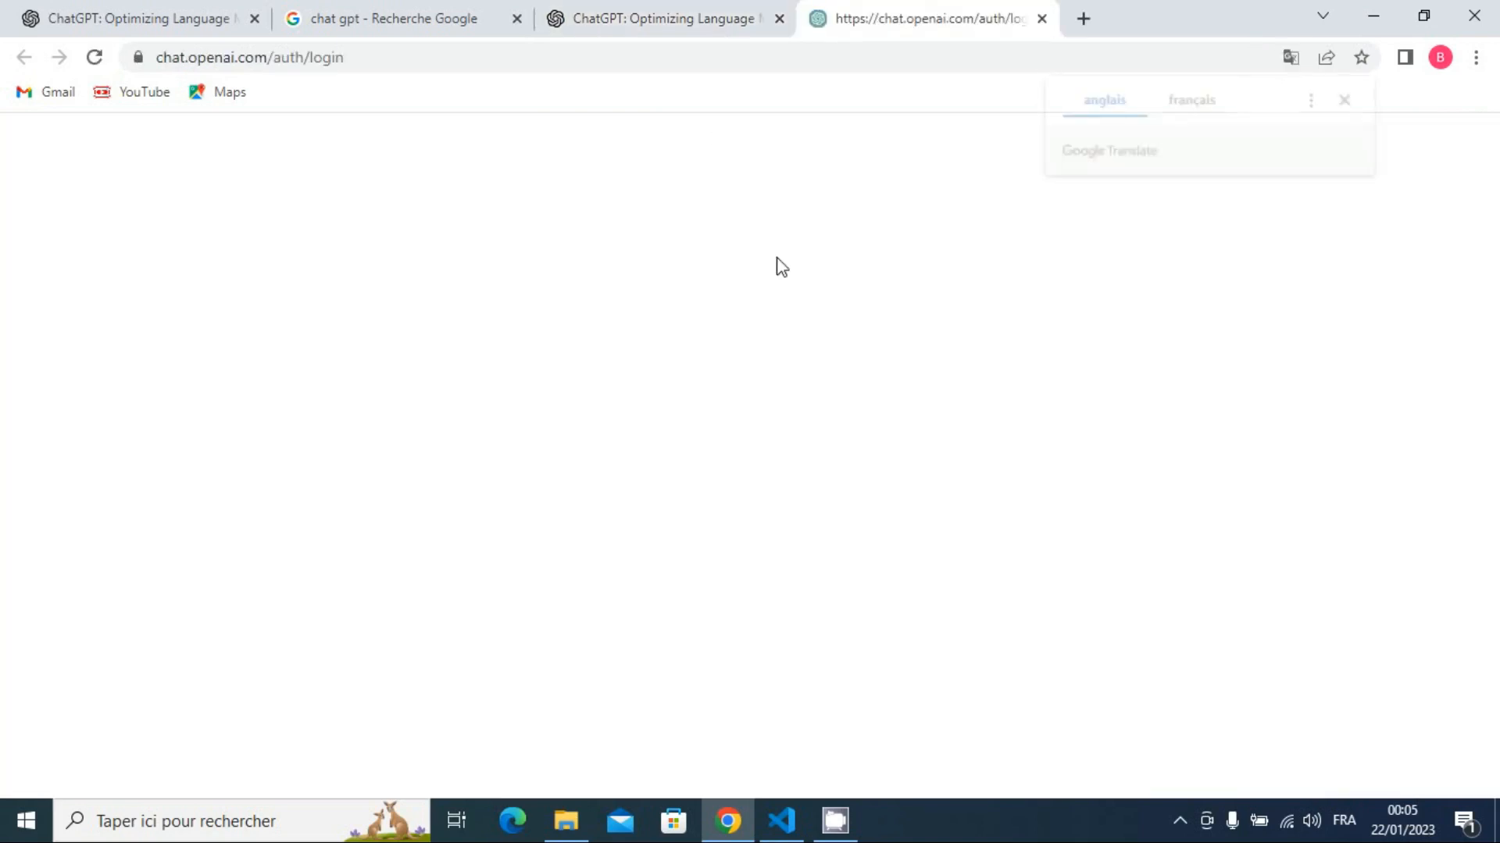
click(1348, 99)
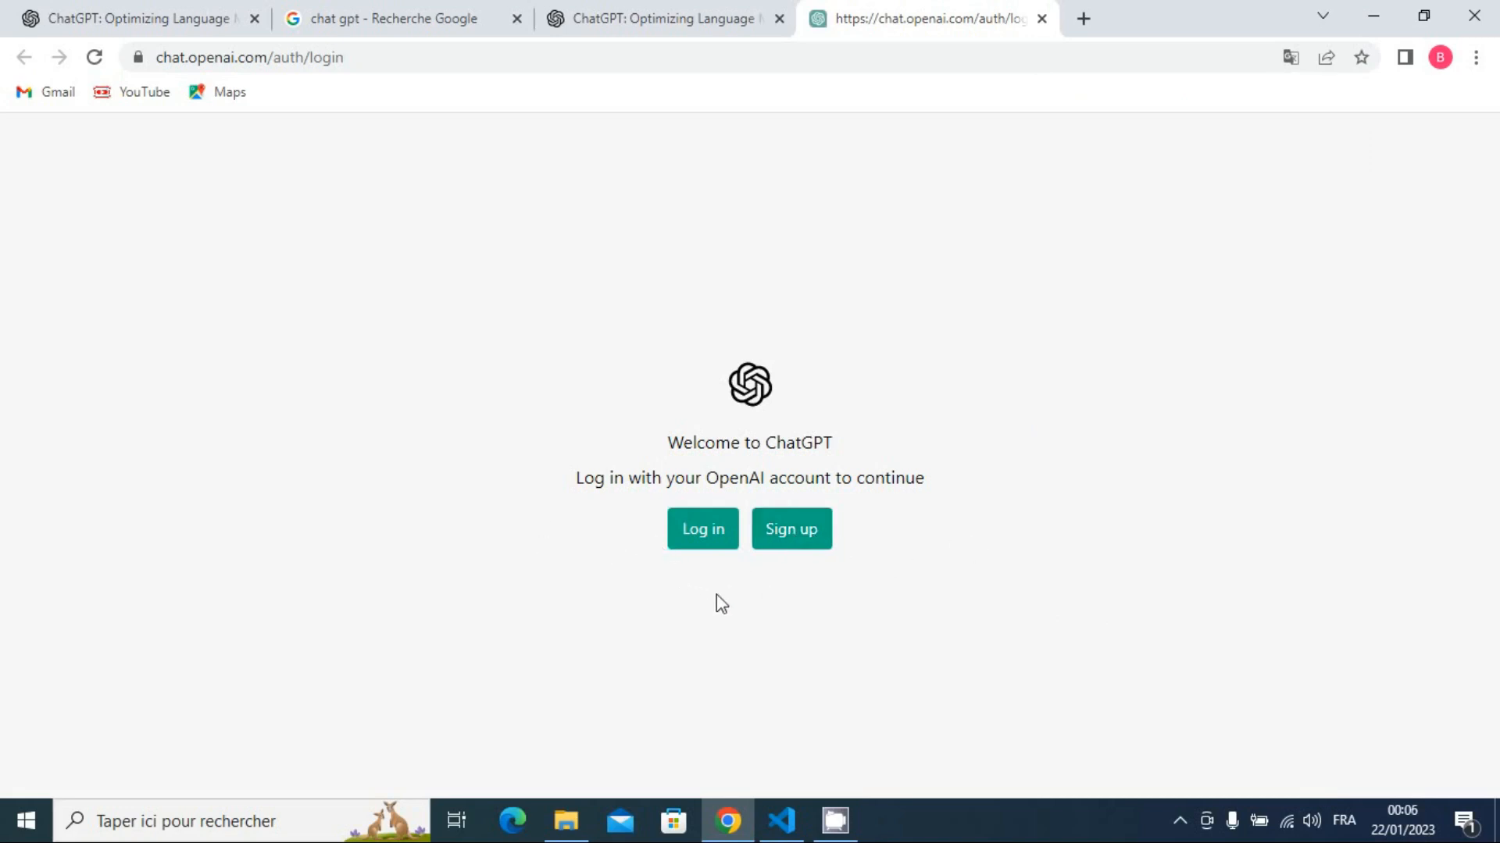
click(696, 536)
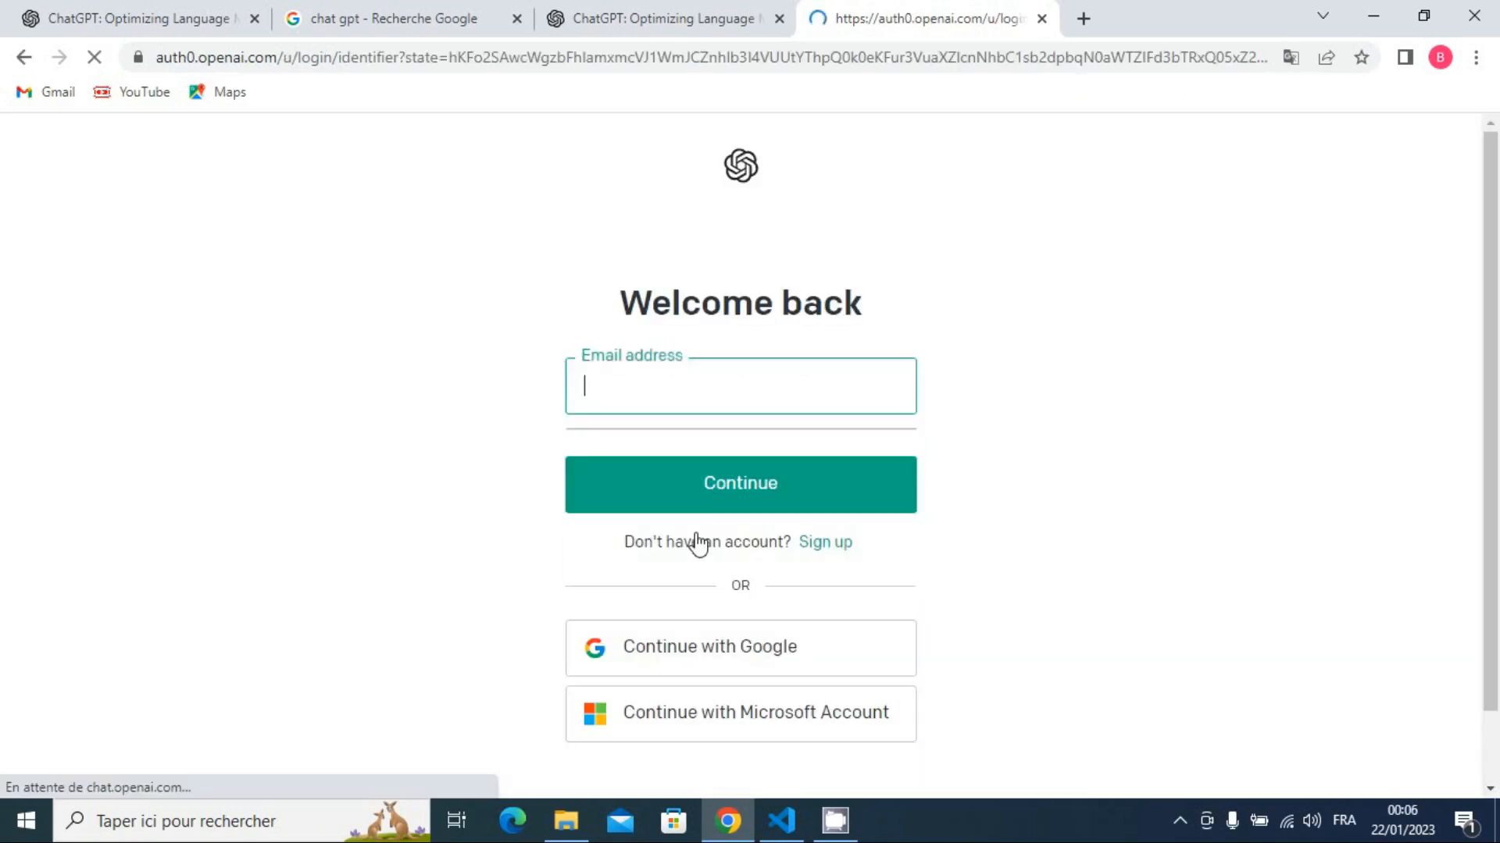
scroll(976, 525, down, 2)
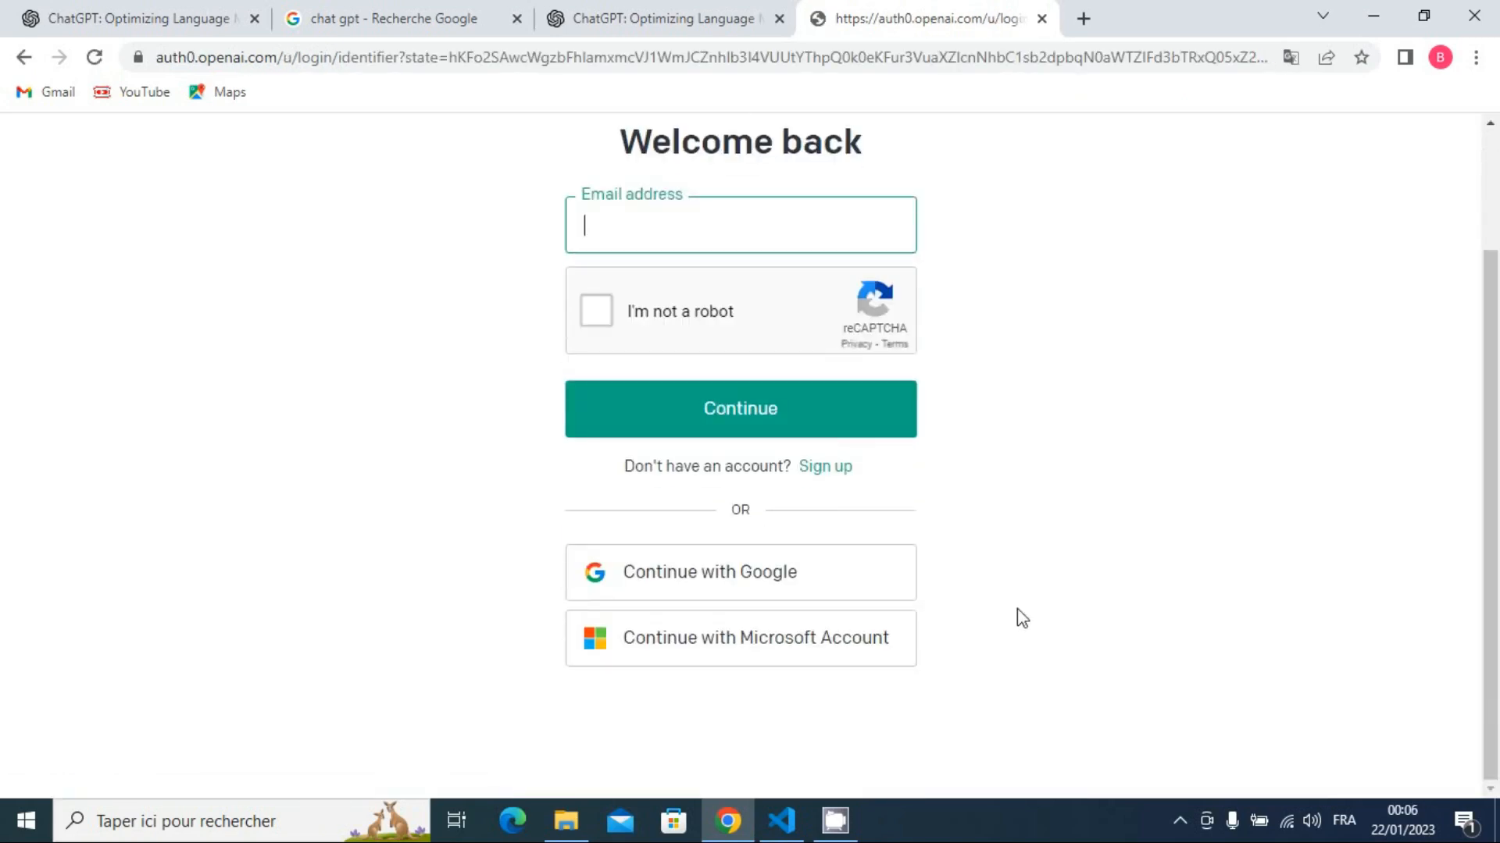
click(720, 580)
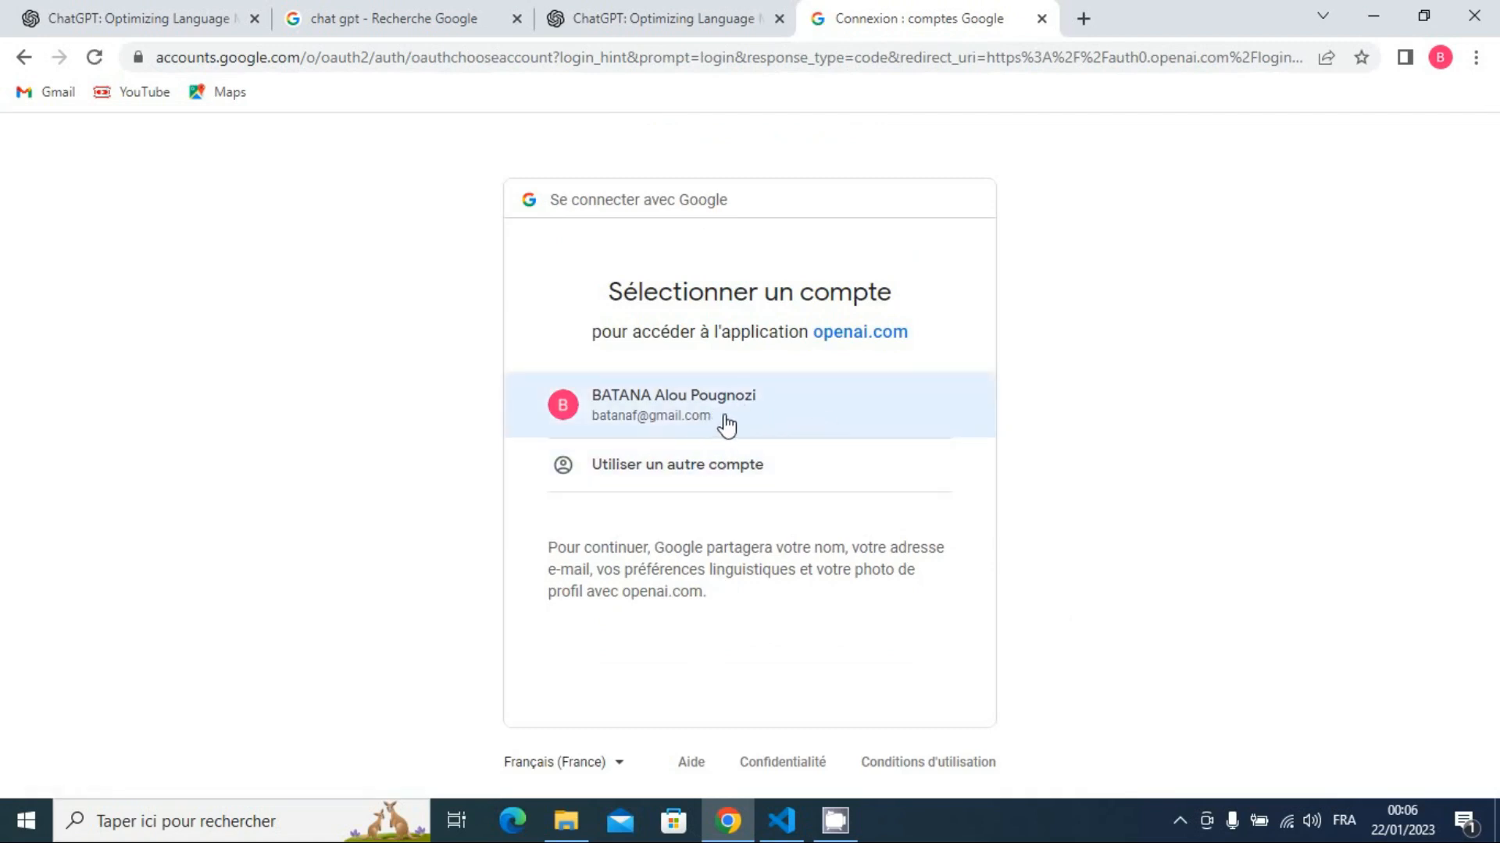
click(727, 422)
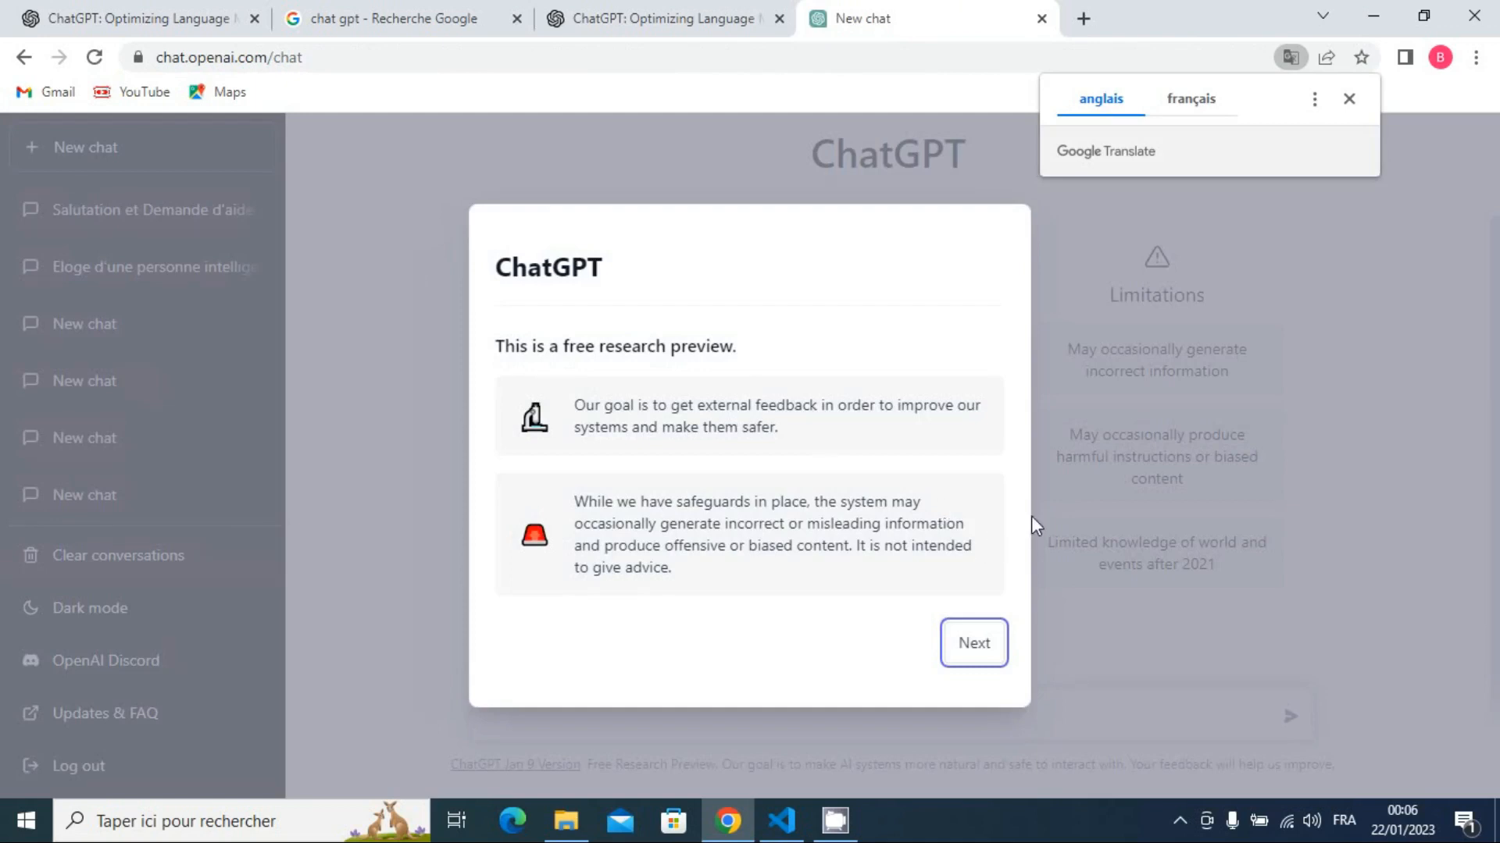
Get past the research preview and data collection notices to reach a new chat
click(968, 647)
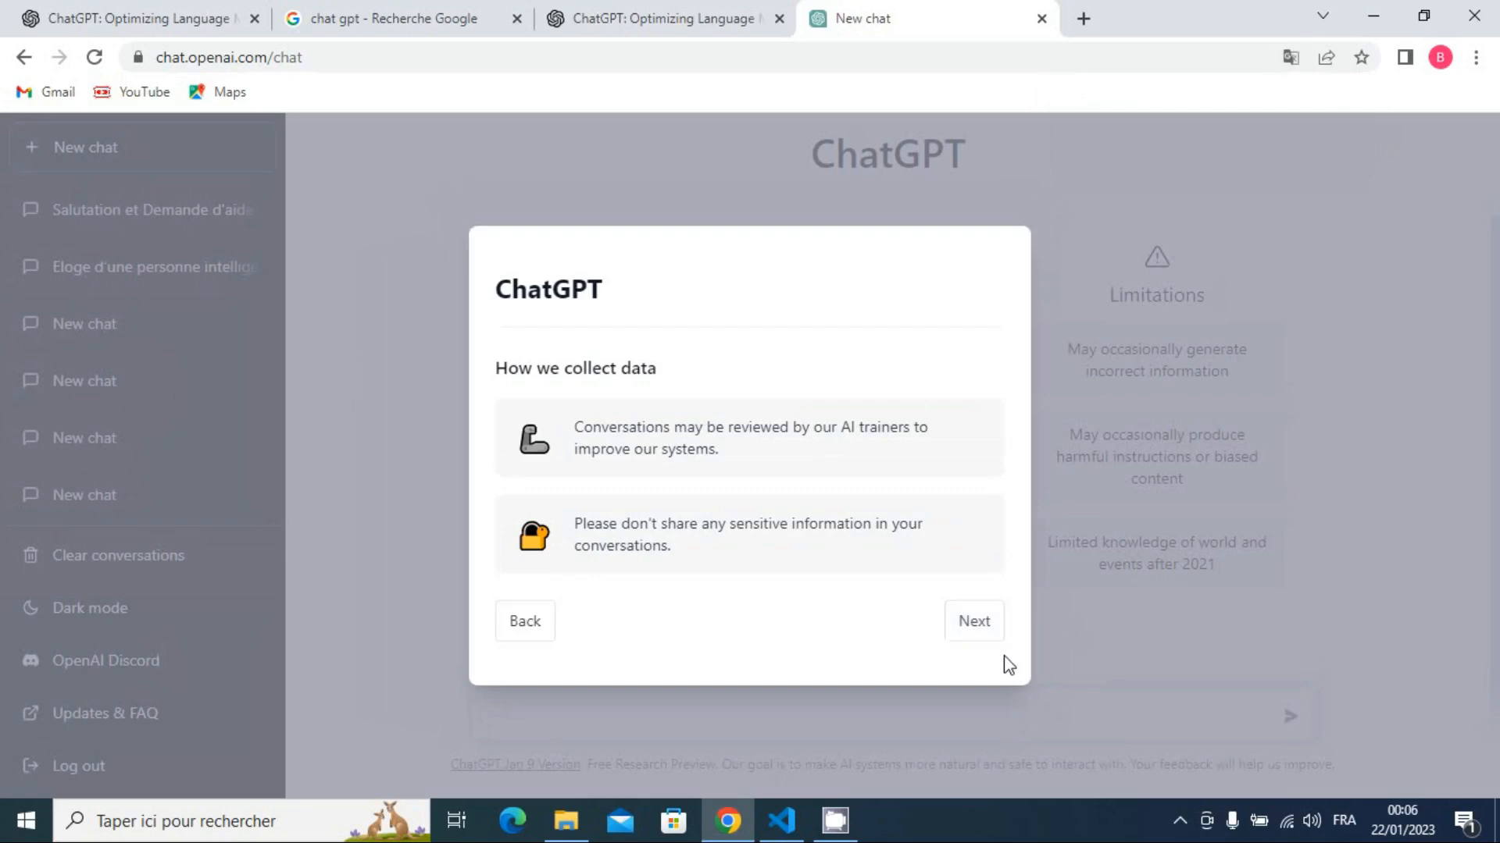
click(980, 615)
click(947, 625)
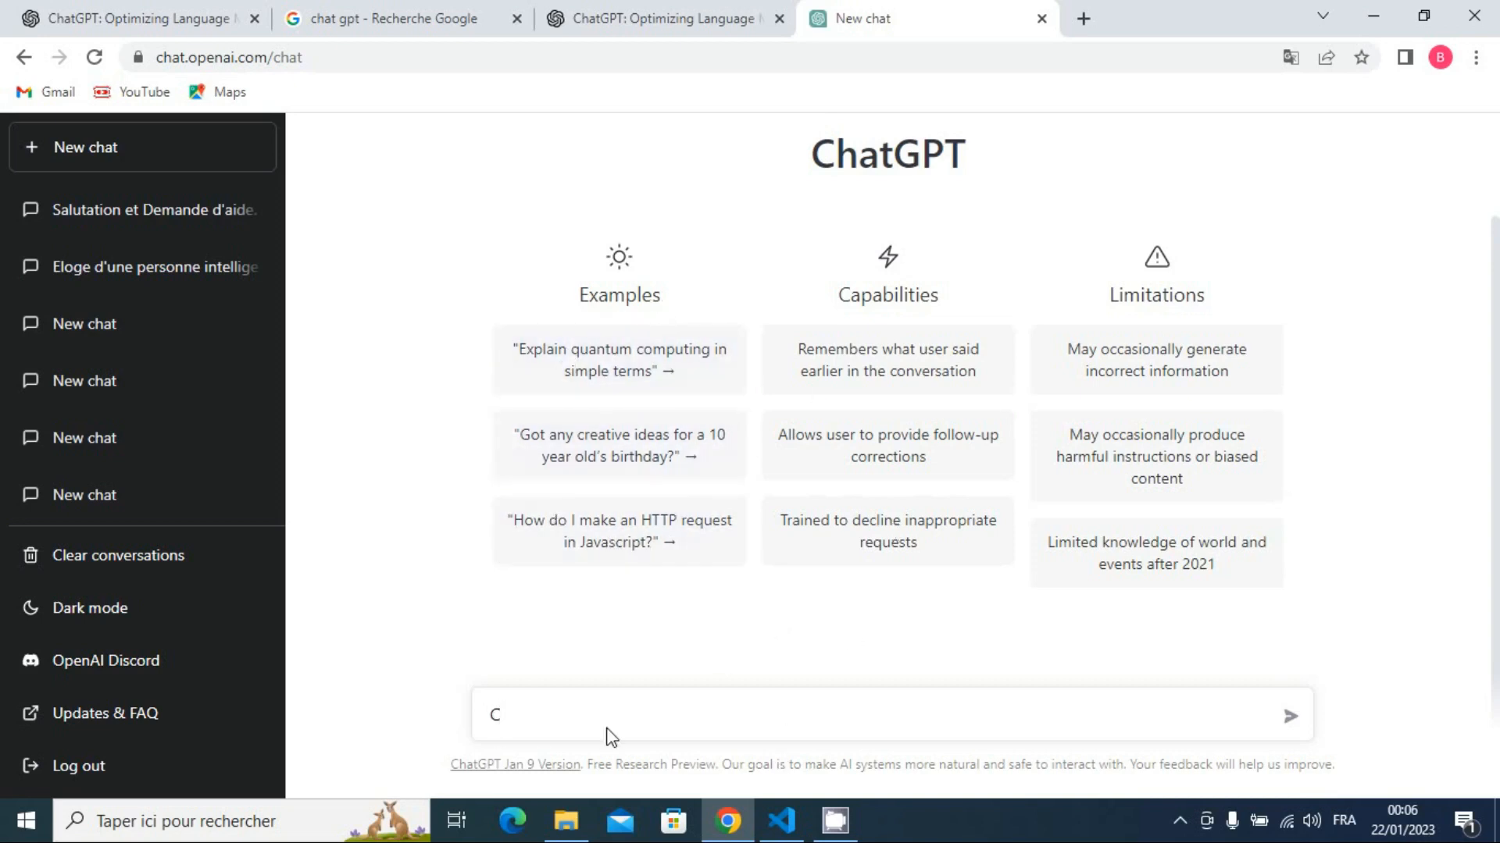
Clear the stray letter, ask 'C'est quoi chat GPT ?', and begin typing the follow-up question
key(ctrl+a)
key(BackSpace)
text(uoi chat )
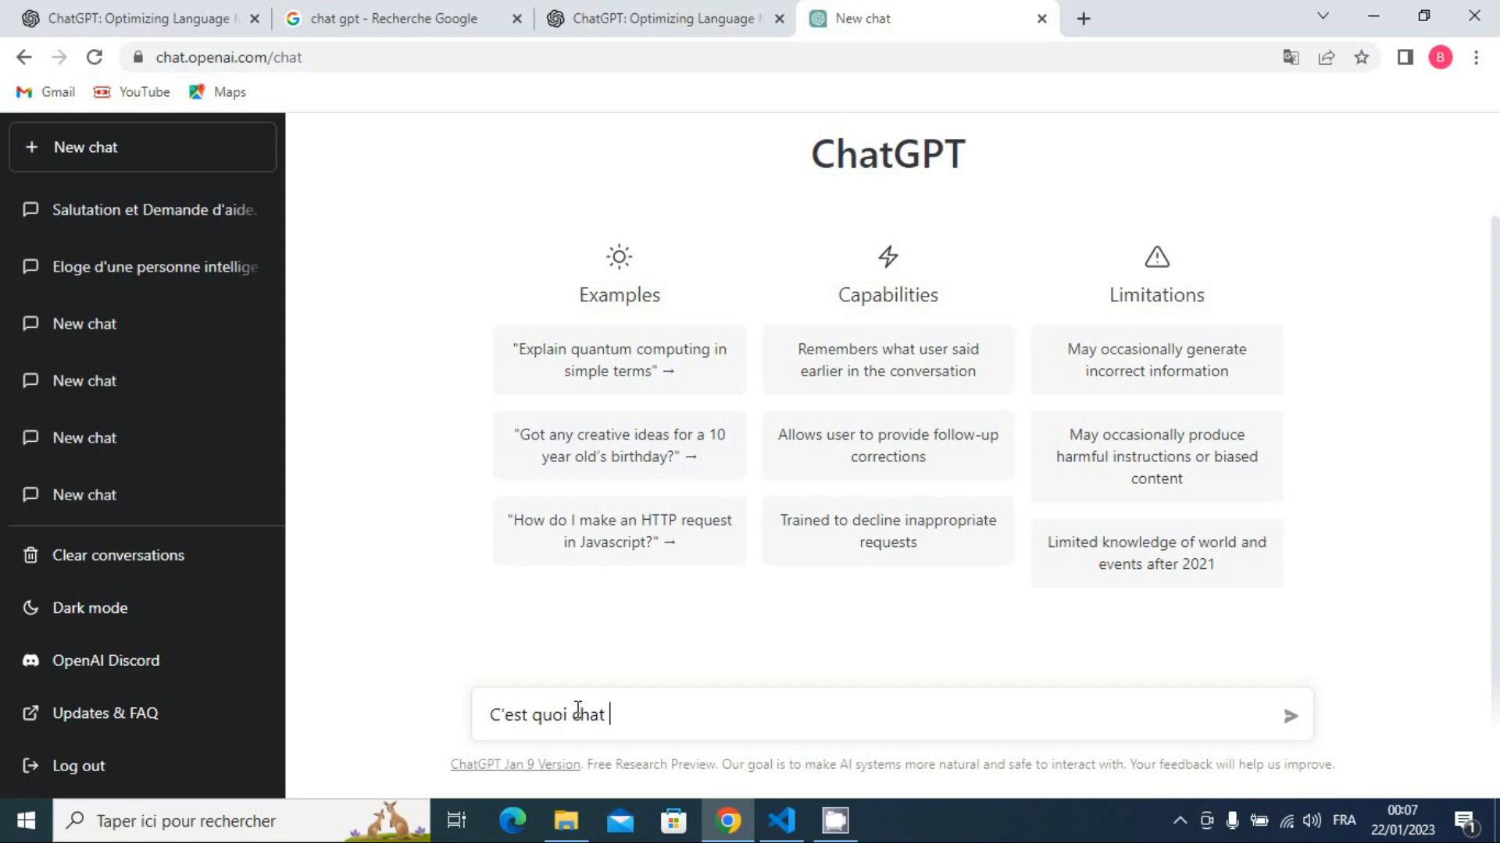
text(G)
key(Return)
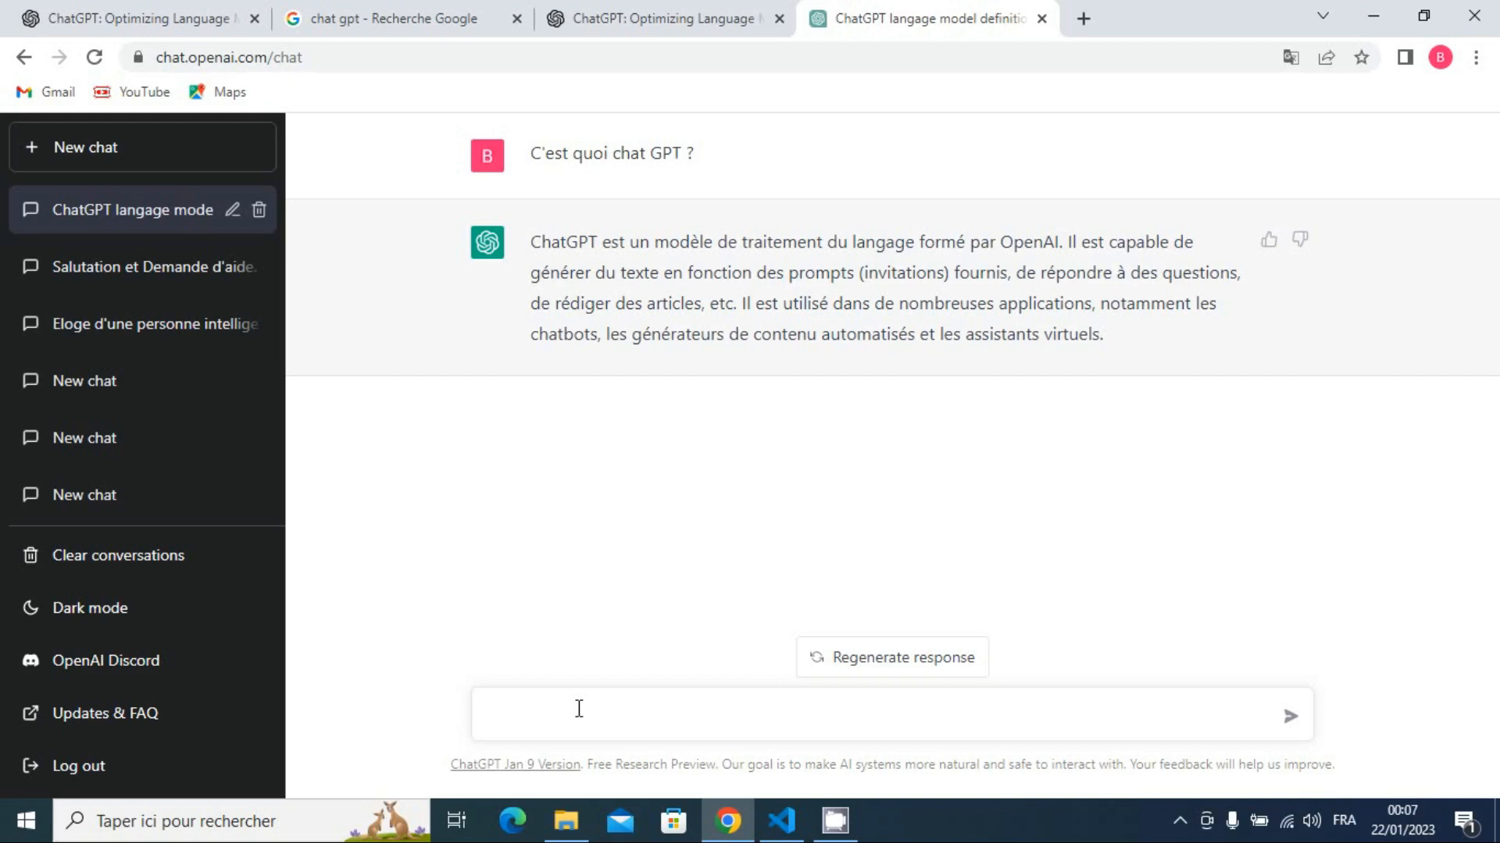
text(ment puis je me servir de)
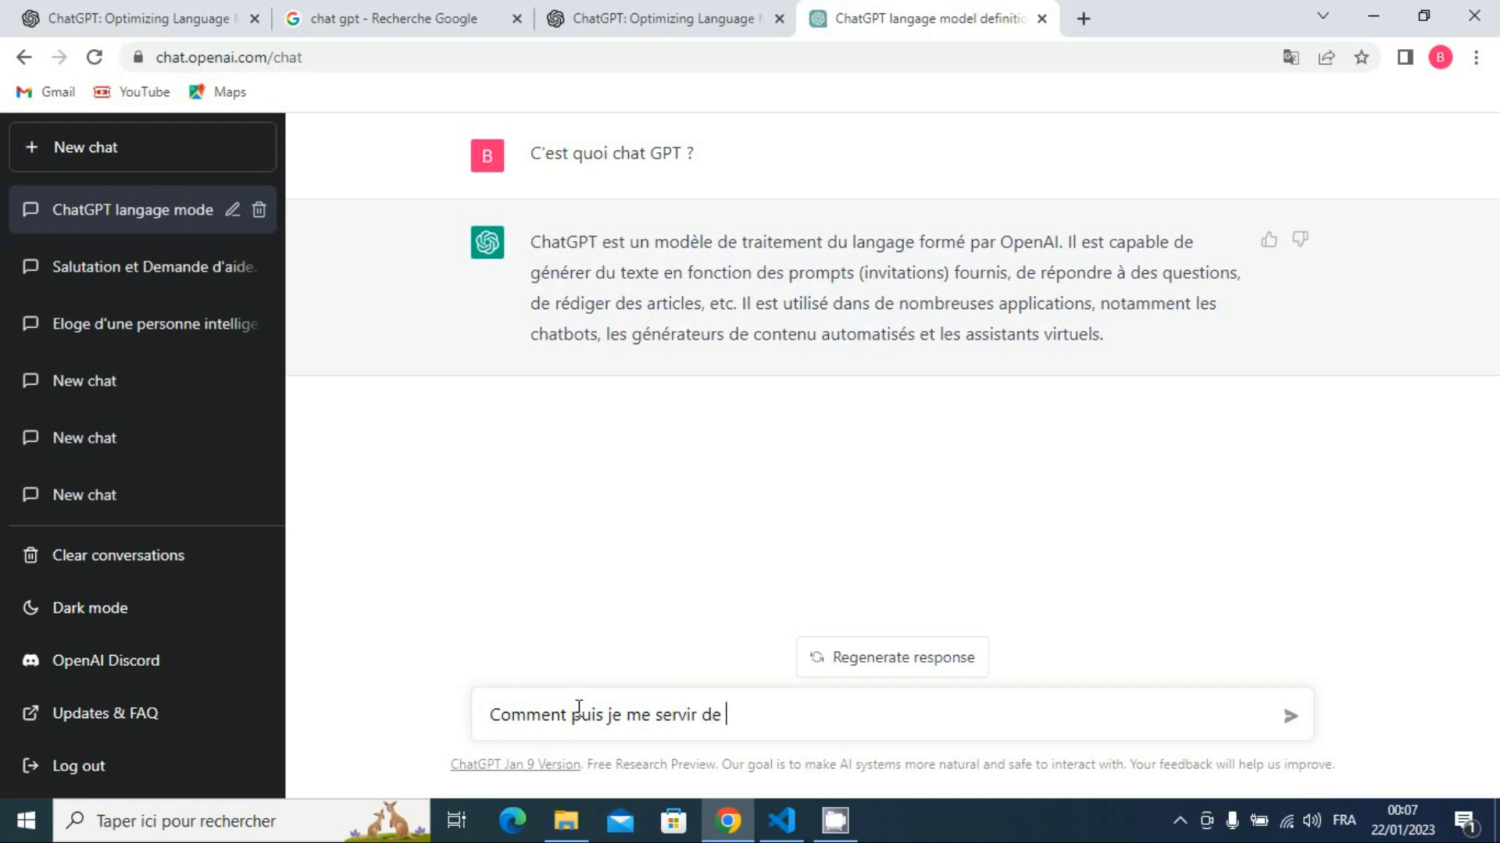
Send the follow-up 'Comment puis je me servir de chat GPT ?'
text(G)
key(Return)
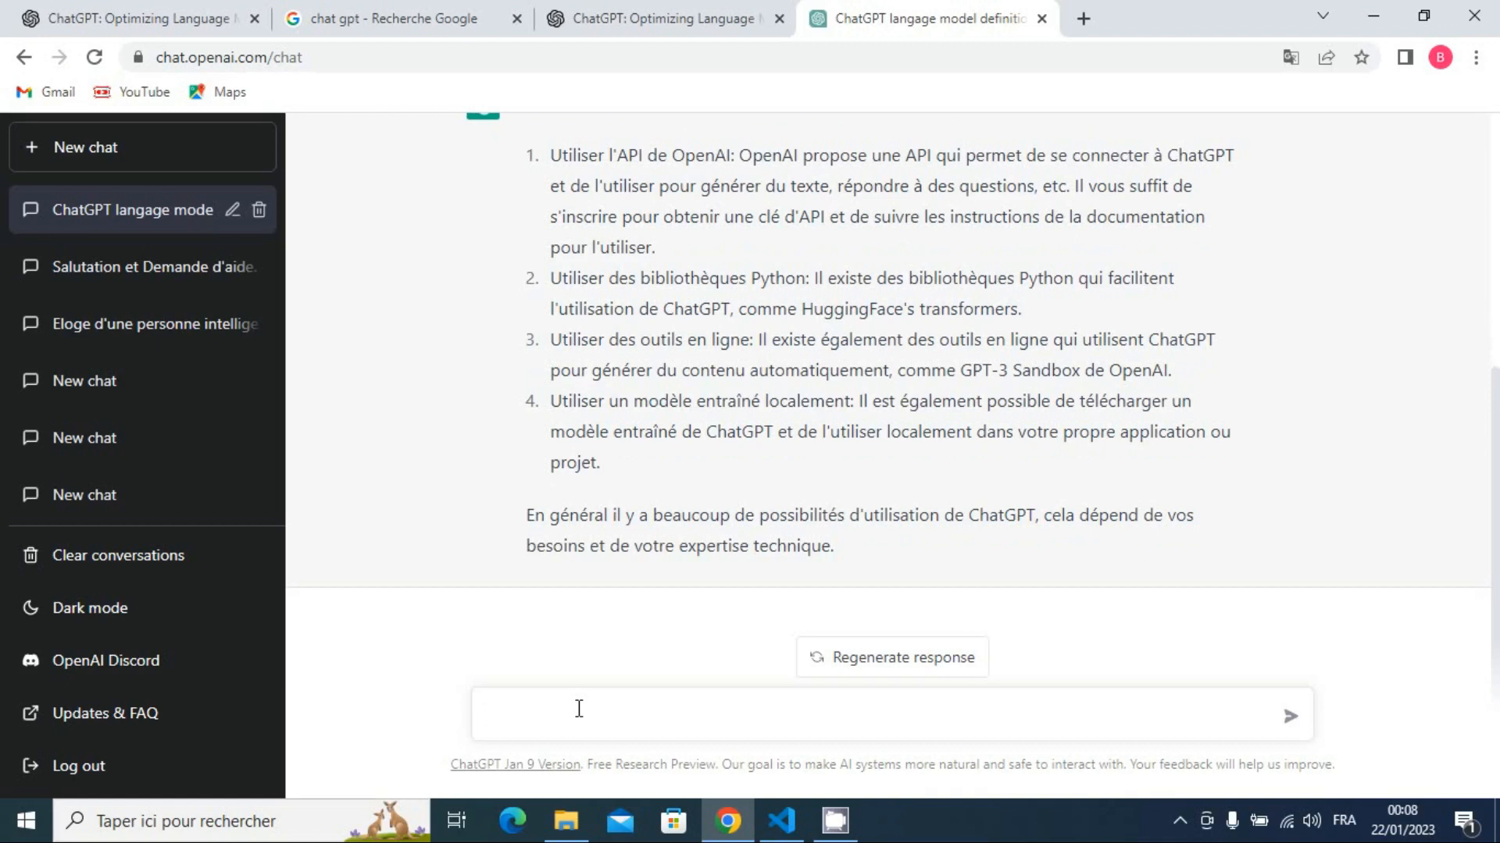
Ask 'donne moi une structure de base d'une page html' and scroll through the code answer
text(donne moi une stru)
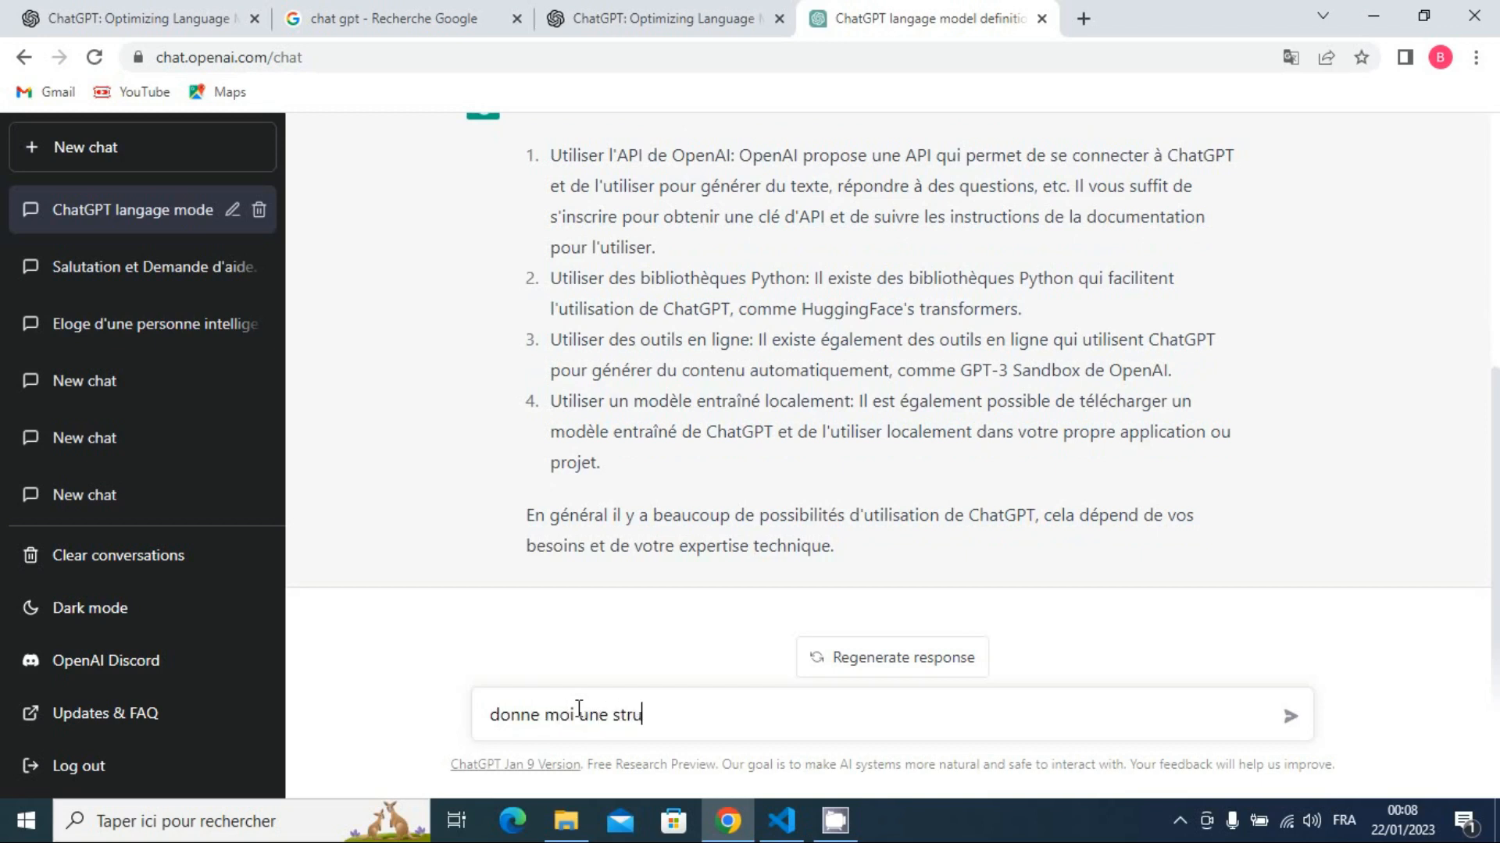
text(cture de basd)
key(BackSpace)
text(e d'une page html)
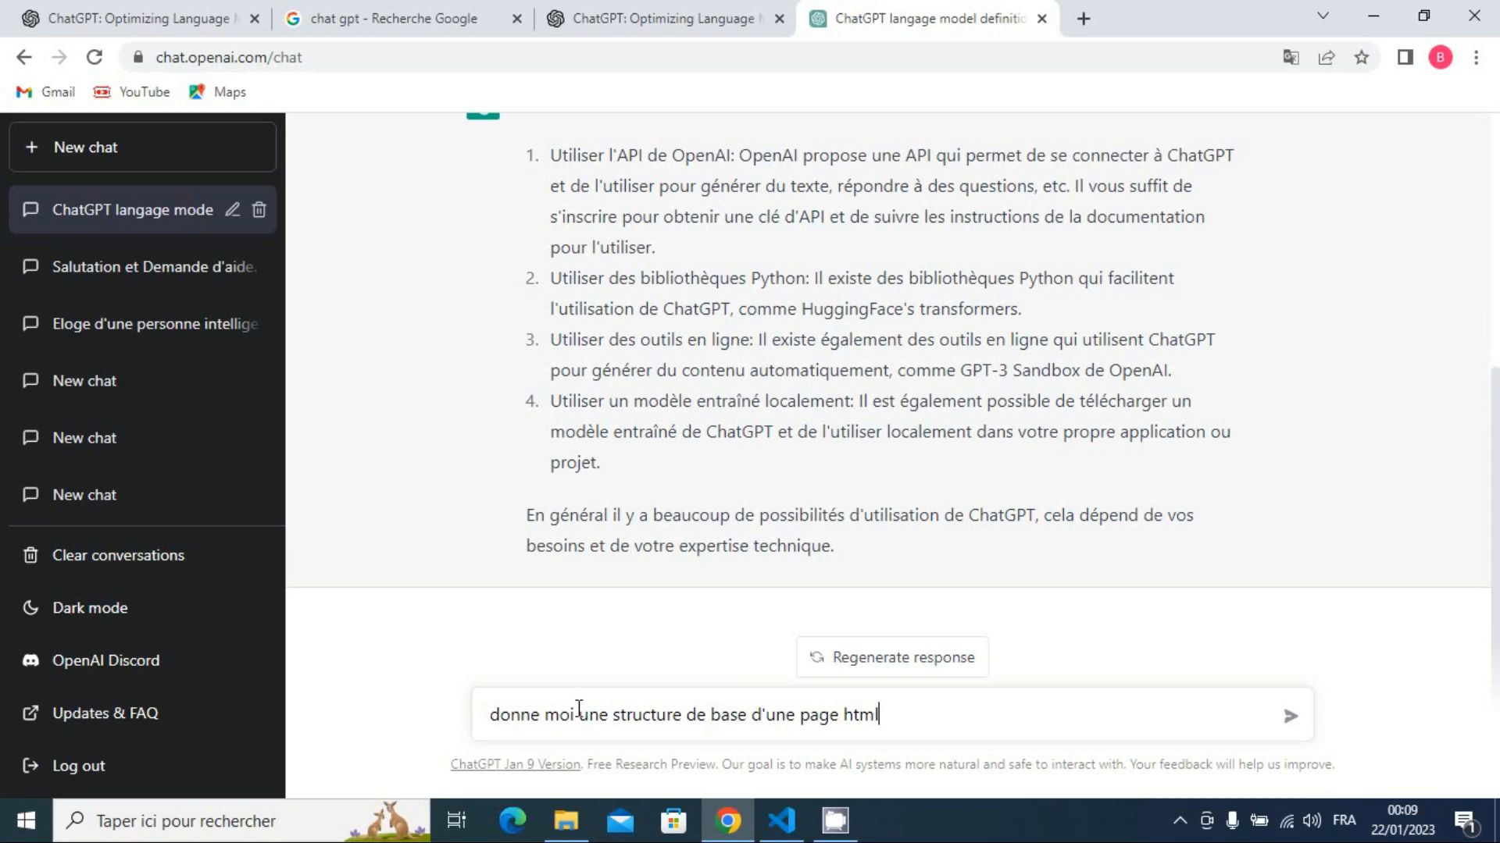
key(Return)
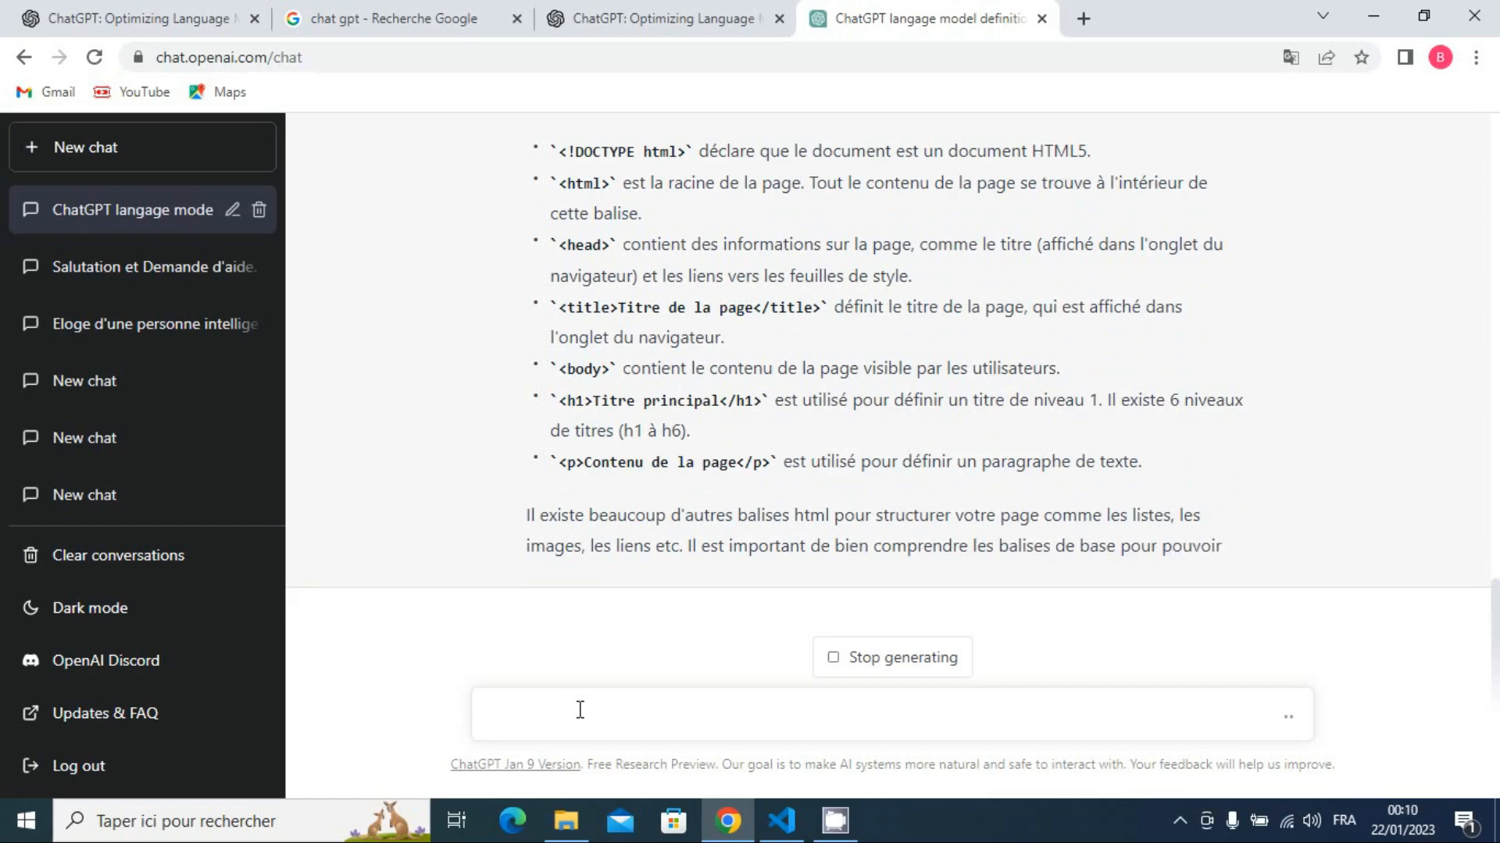
scroll(867, 561, up, 7)
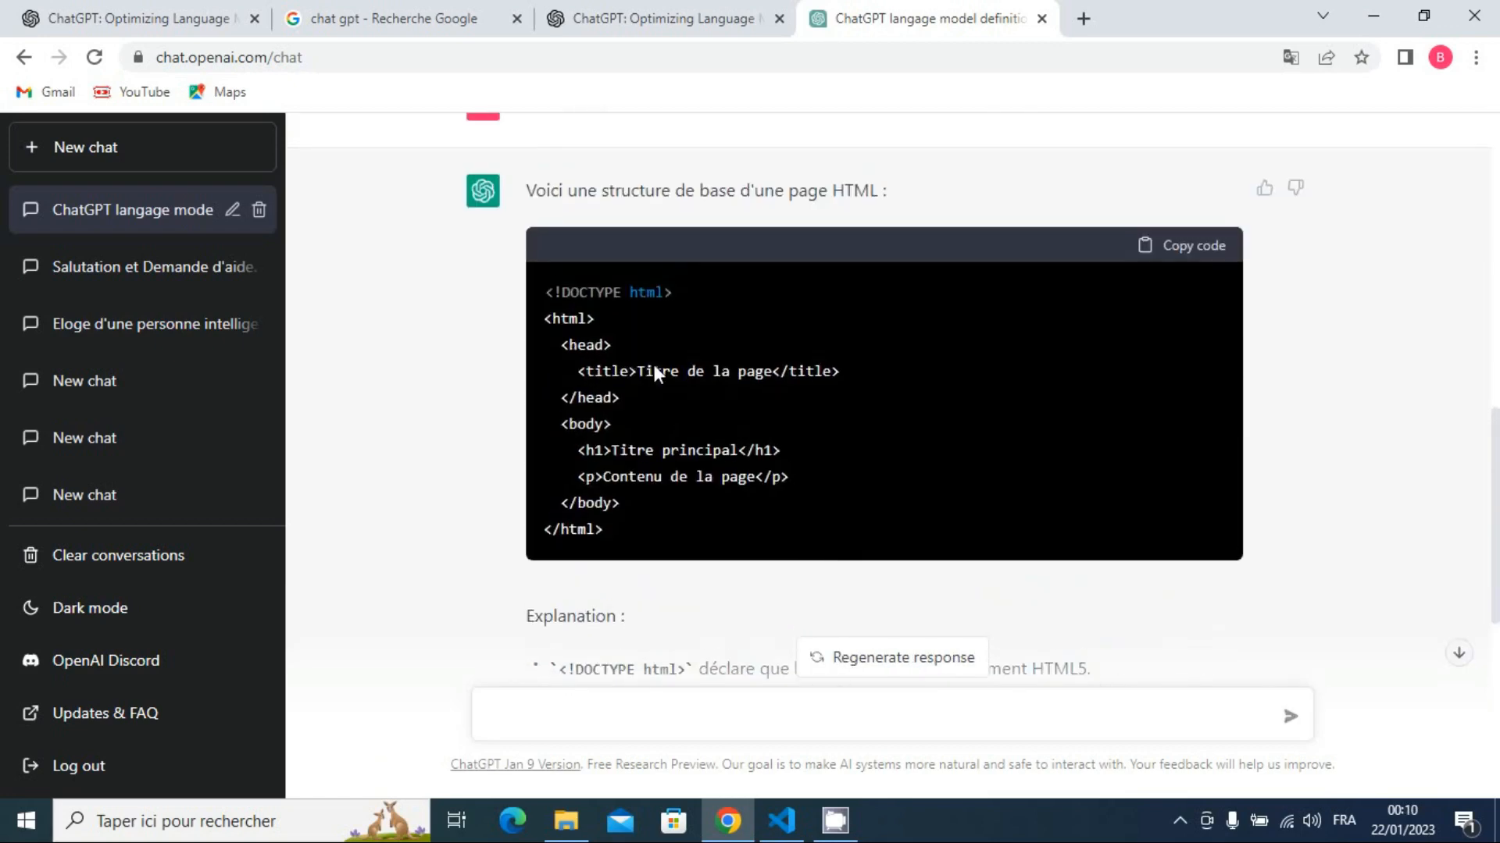
scroll(654, 364, down, 7)
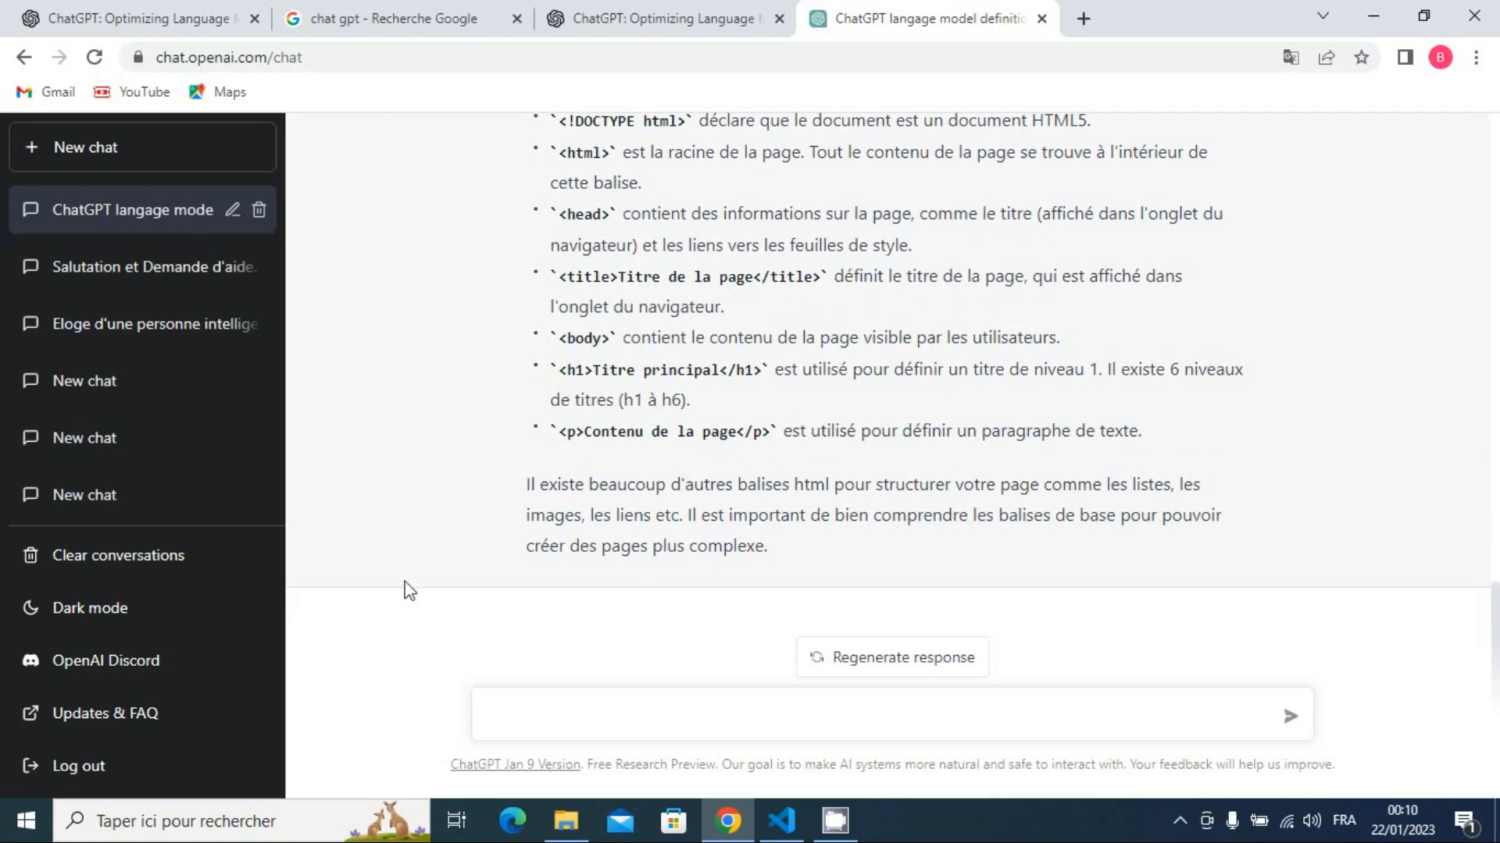
Type 'donne moi un code html css d'une page de contact' into the message box
text(dpm)
key(BackSpace)
text(nne moi un cod)
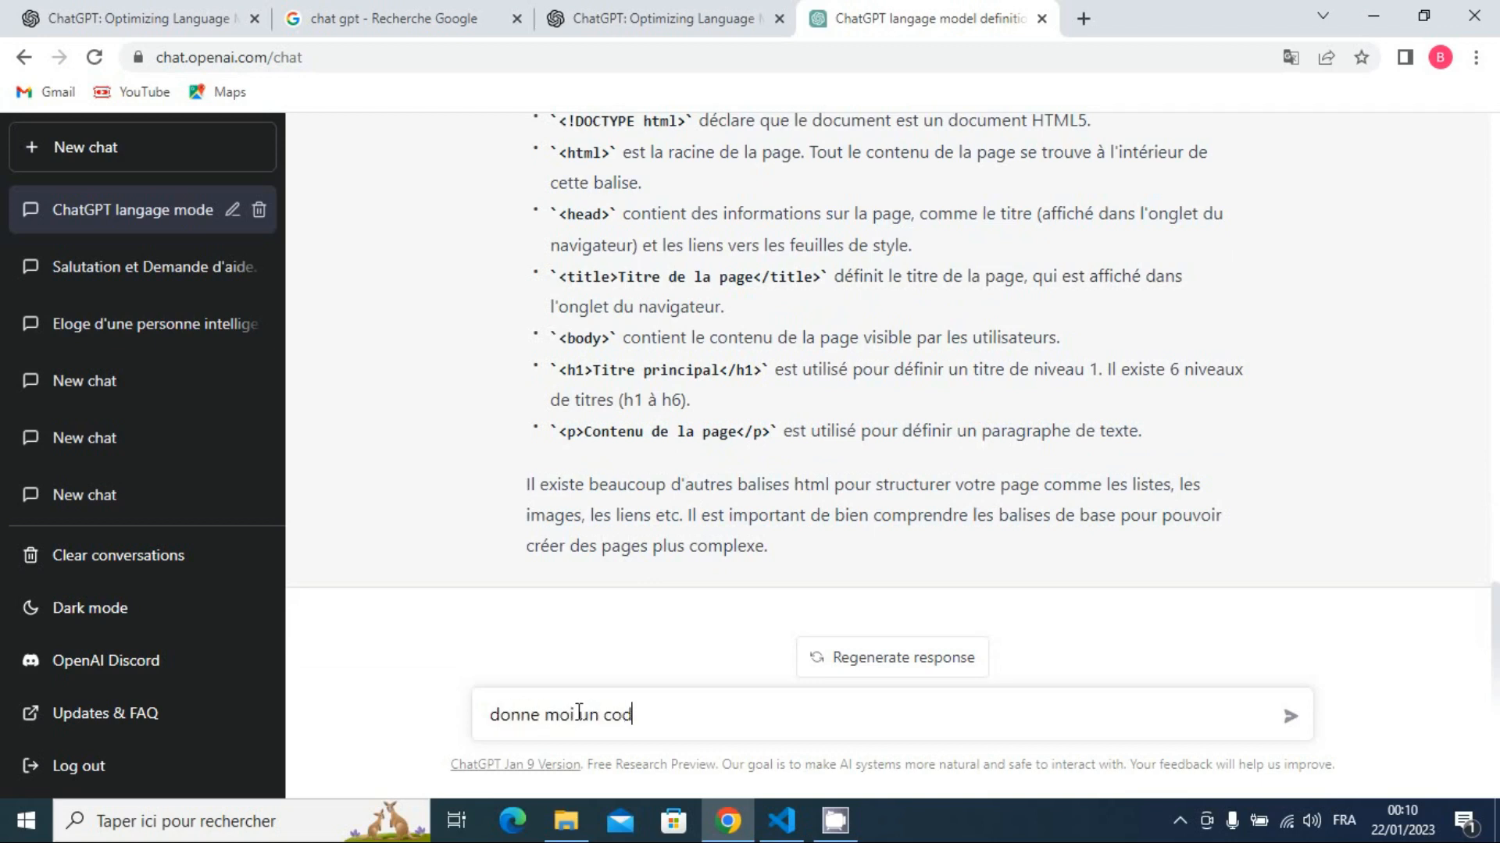
text(e html css d'une page)
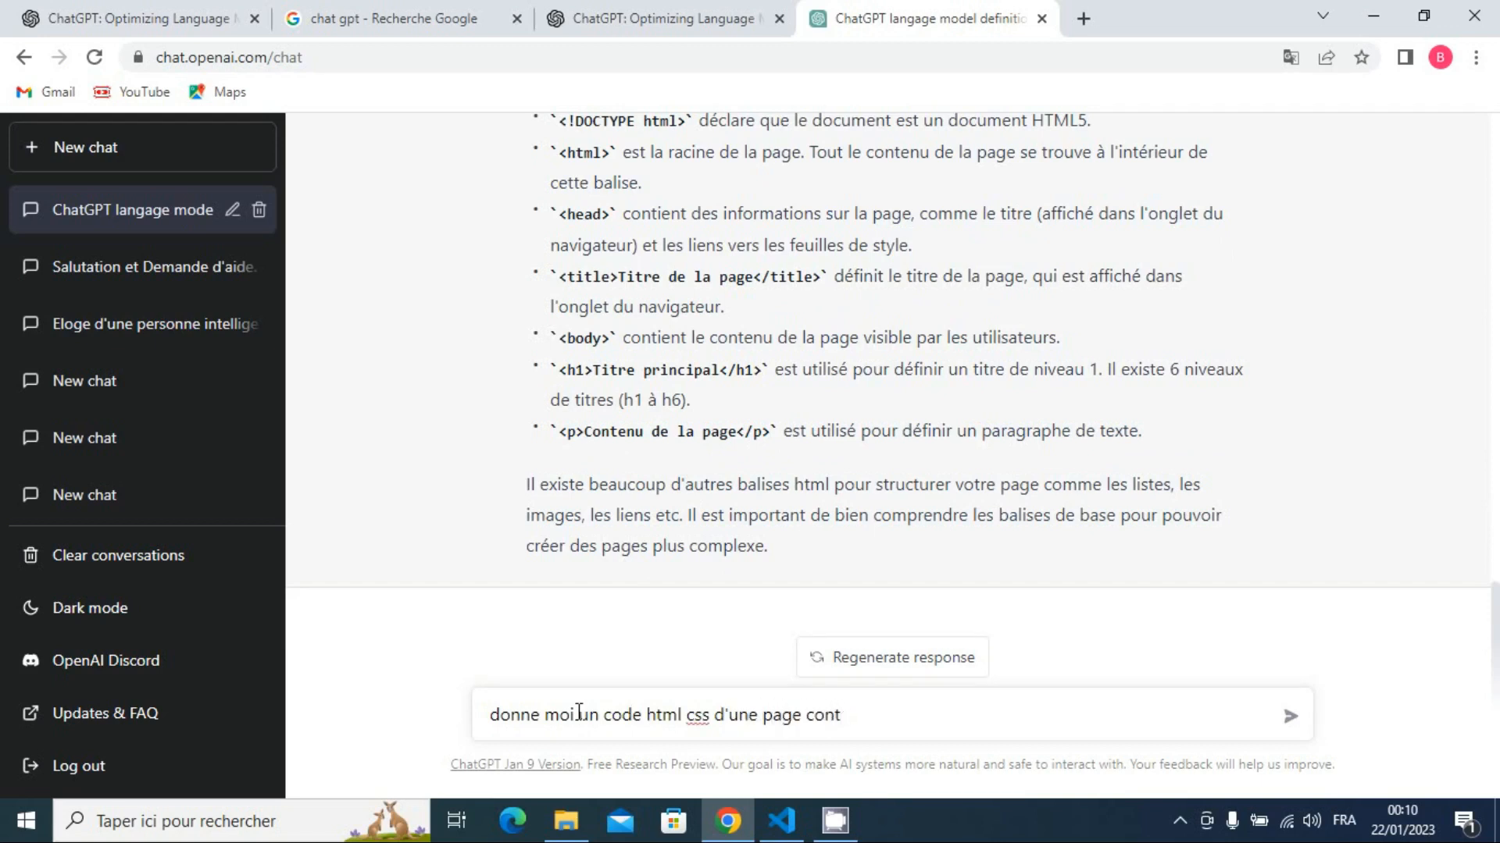
text( de contact)
Send the contact page request and let the HTML/CSS code and explanation generate
key(Return)
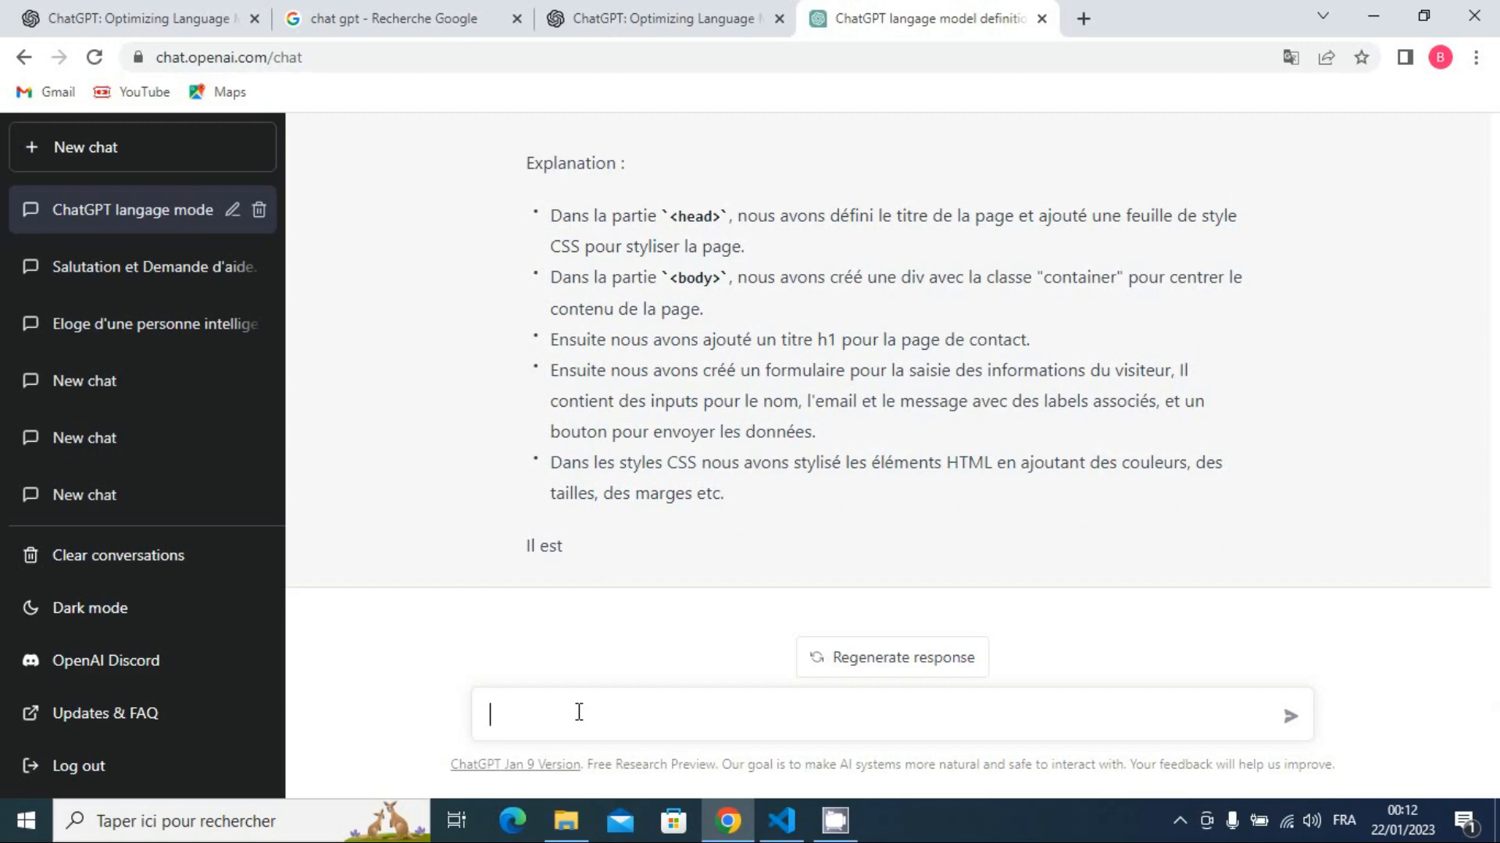
Send 'tu es très fort' and scroll to read ChatGPT's 'Merci beaucoup' reply
scroll(718, 531, up, 5)
scroll(729, 495, down, 5)
scroll(664, 547, up, 3)
scroll(663, 551, down, 3)
text(tu es très fort)
key(Return)
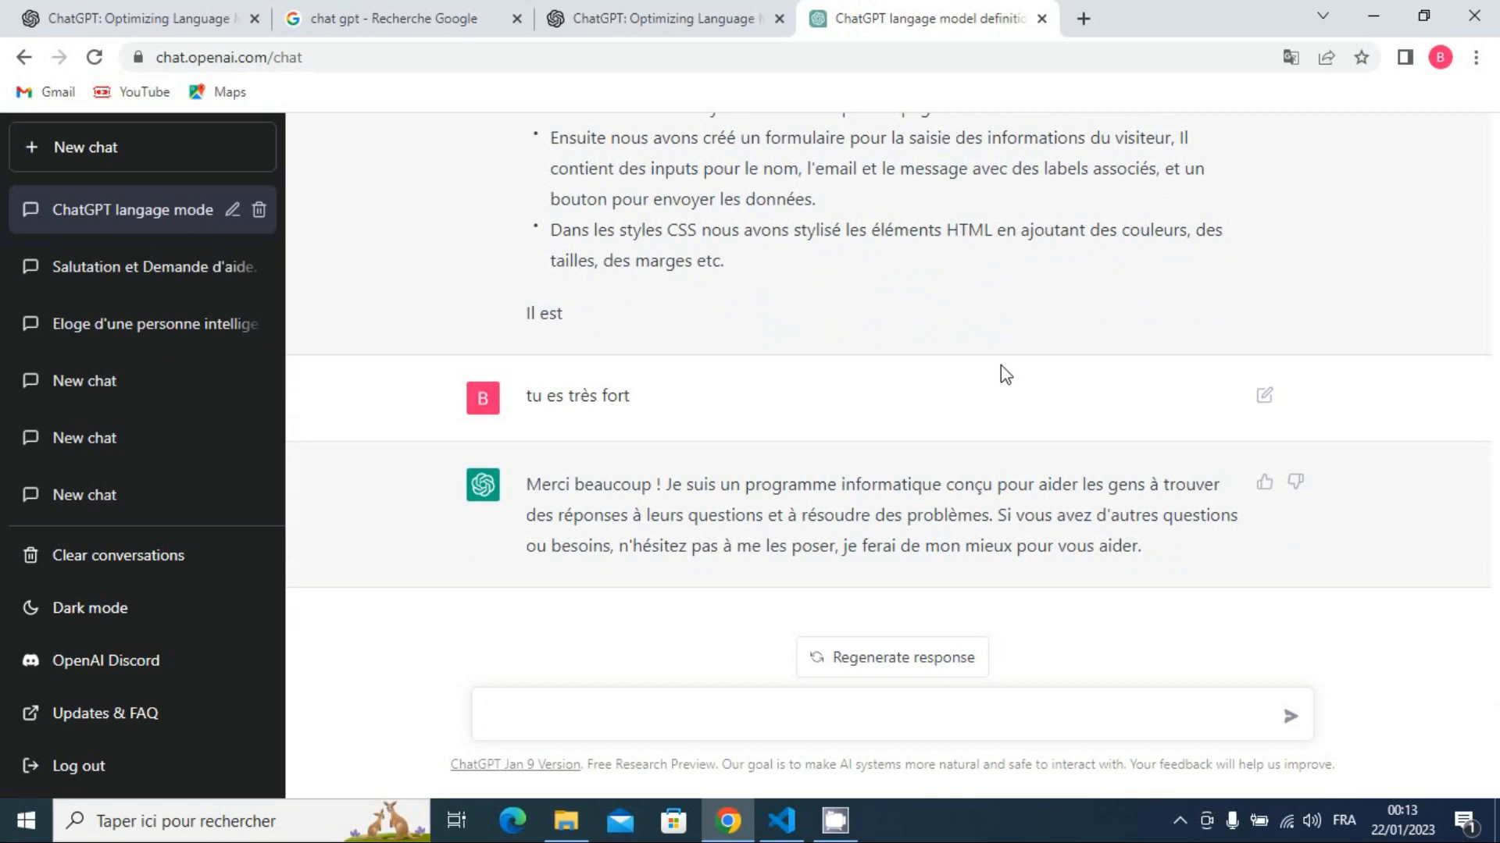
scroll(1005, 374, up, 3)
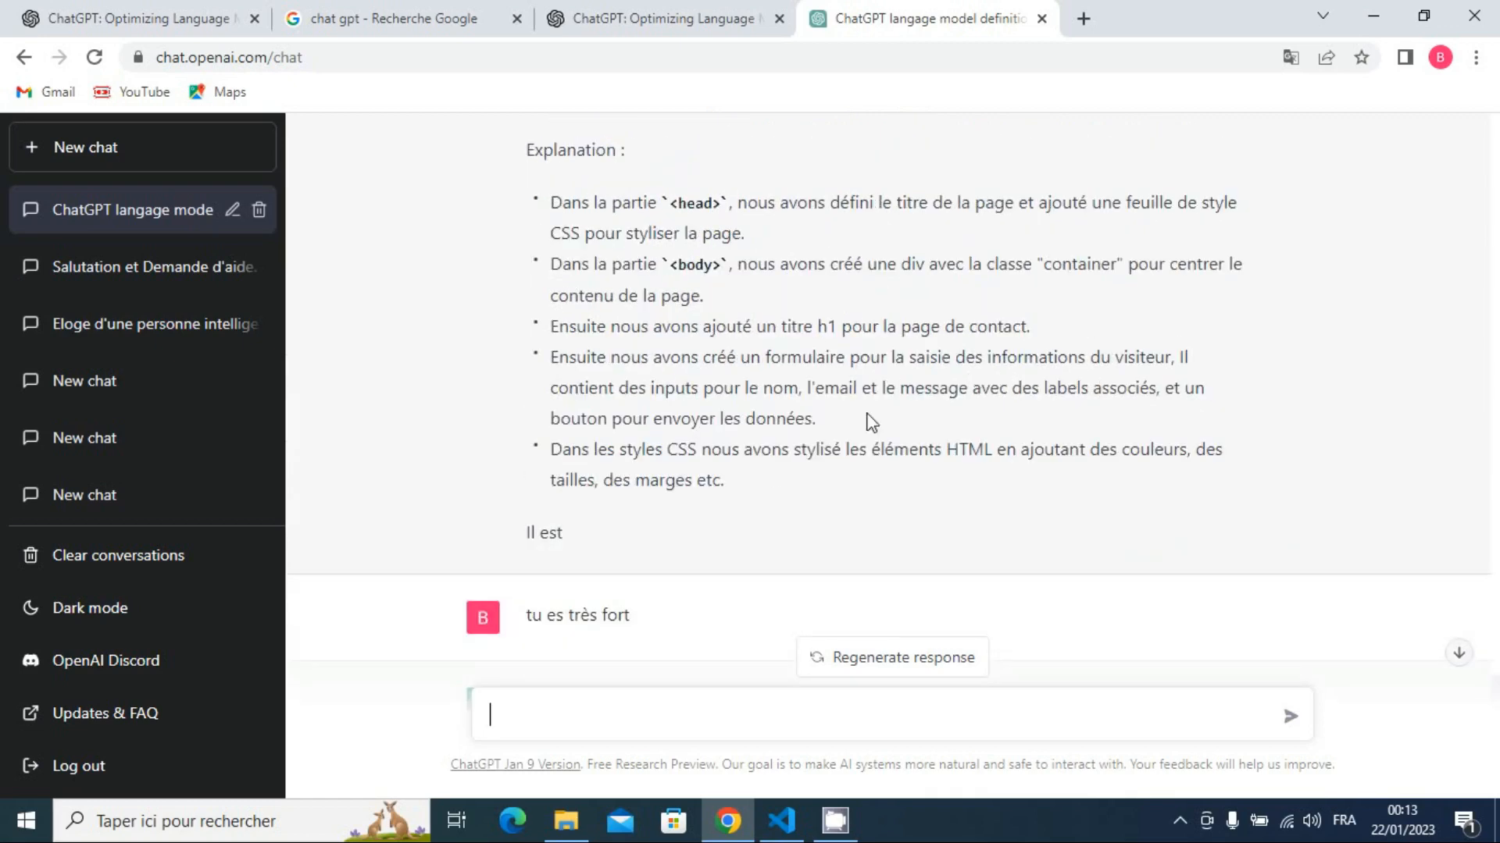
scroll(680, 496, down, 3)
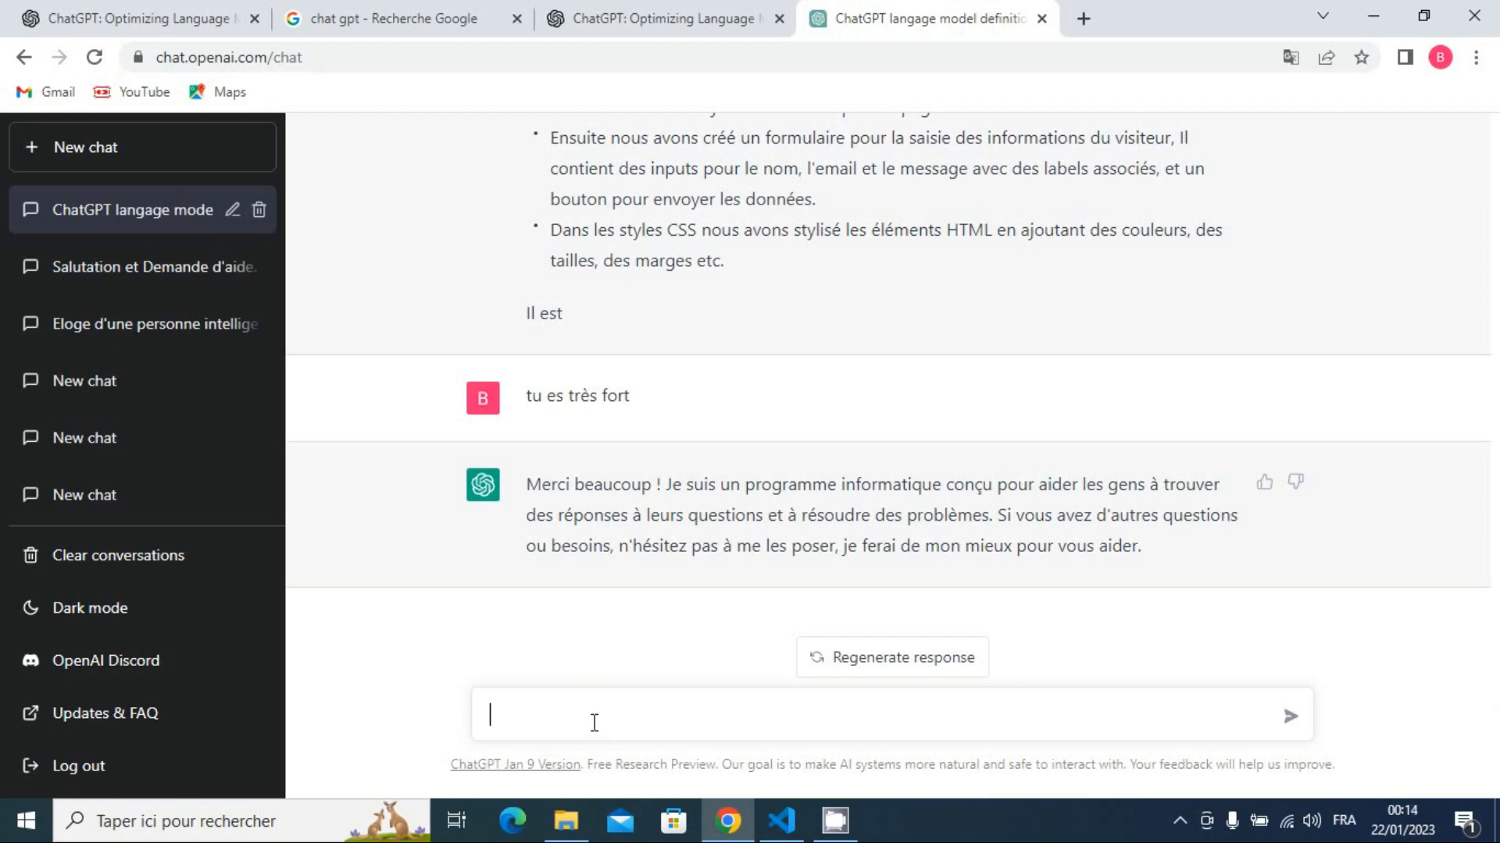
text(On va jouer lke)
key(BackSpace)
key(BackSpace)
key(BackSpace)
text(le c)
key(BackSpace)
text(jeux)
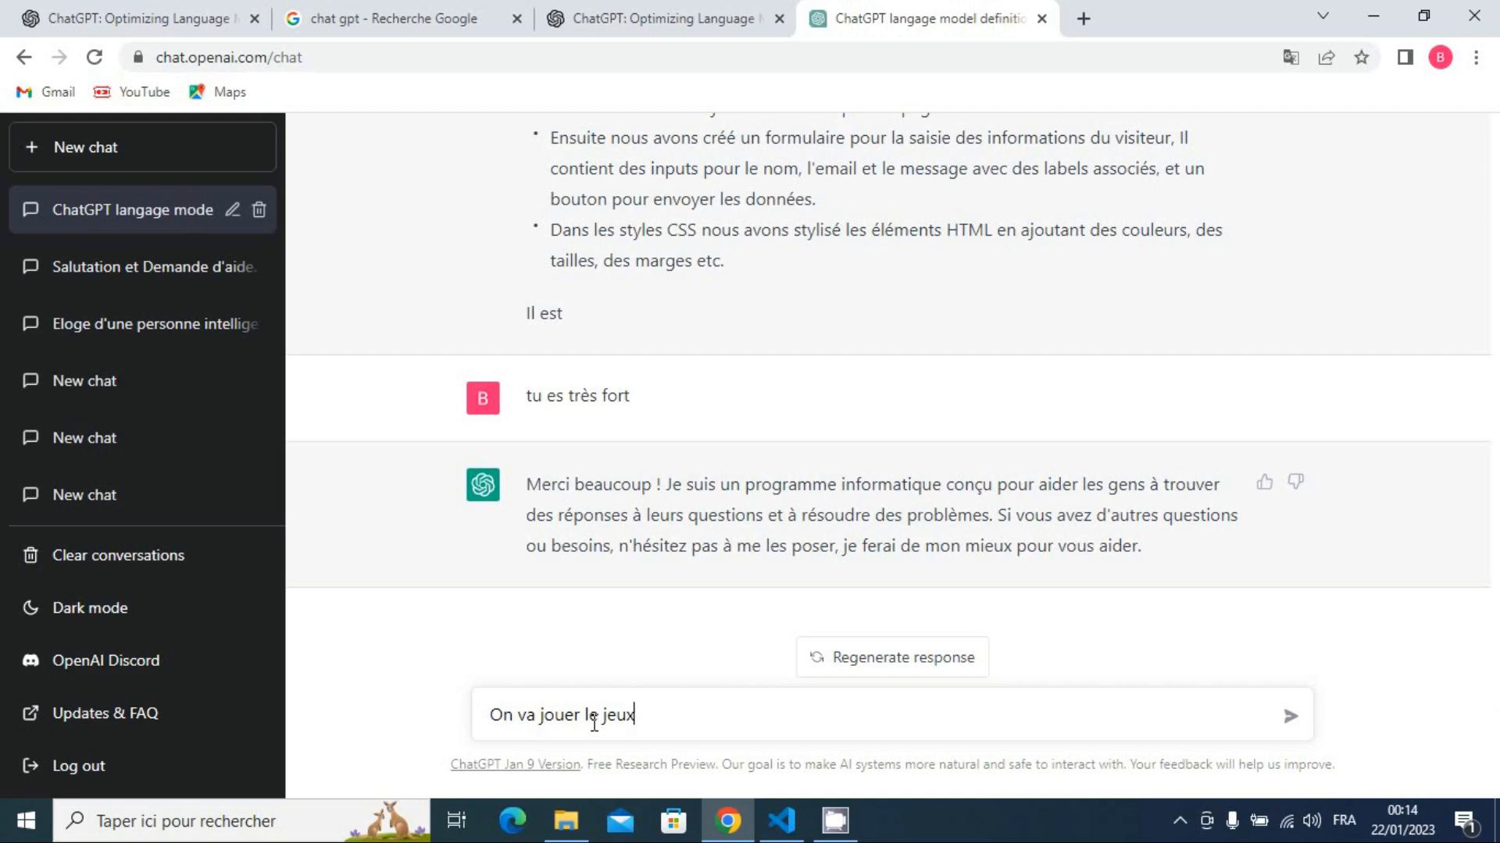
text( de BATANA Alou)
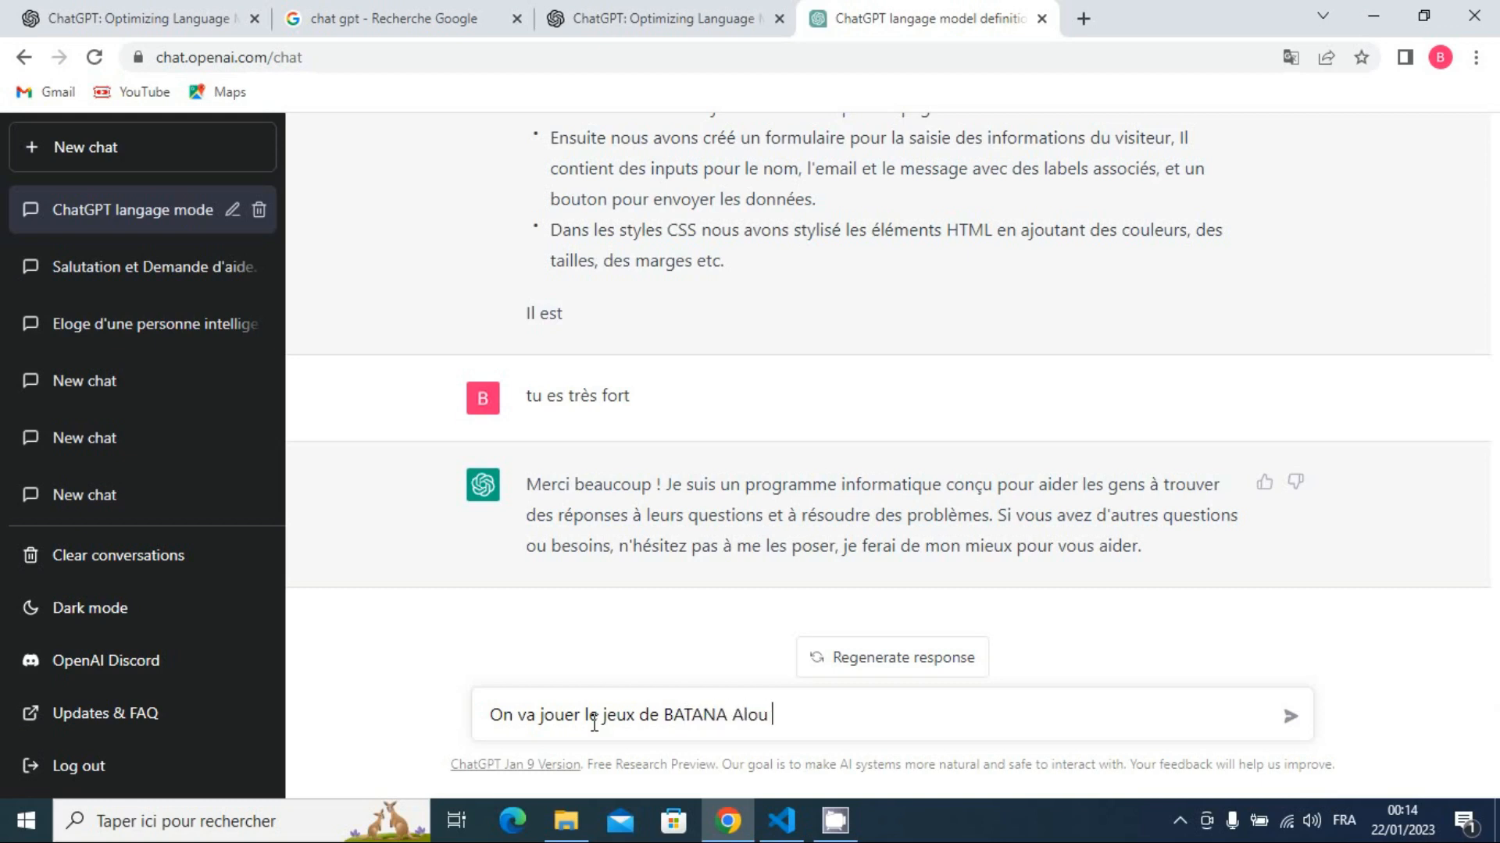
text(, tu connais ?)
key(Return)
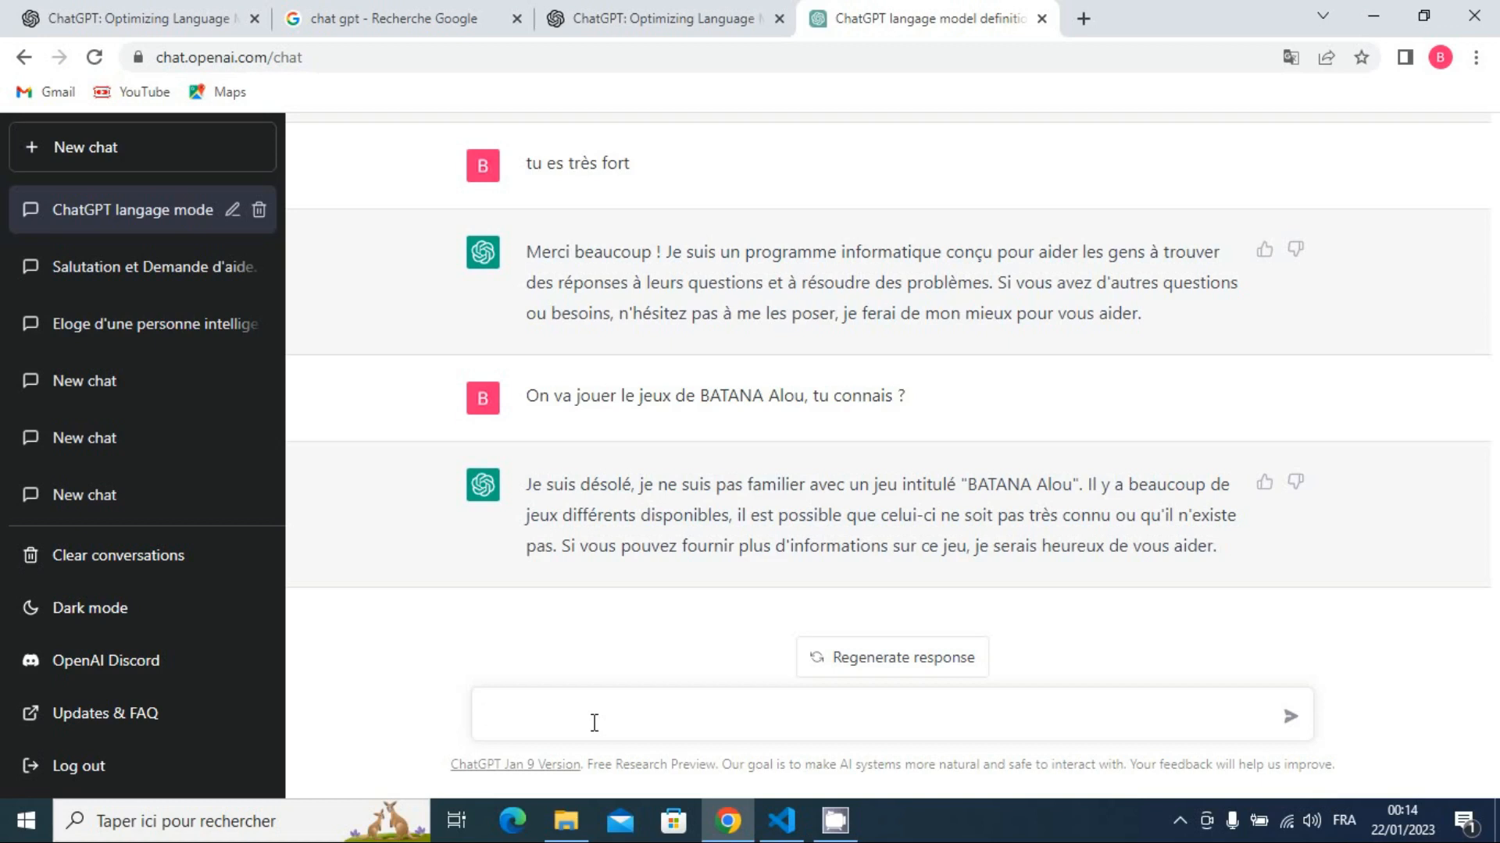
Draft the BATANA Alou rules: append "OOZONS, il faut toujours oser dans la vie" to everything
text(Voici les instructi)
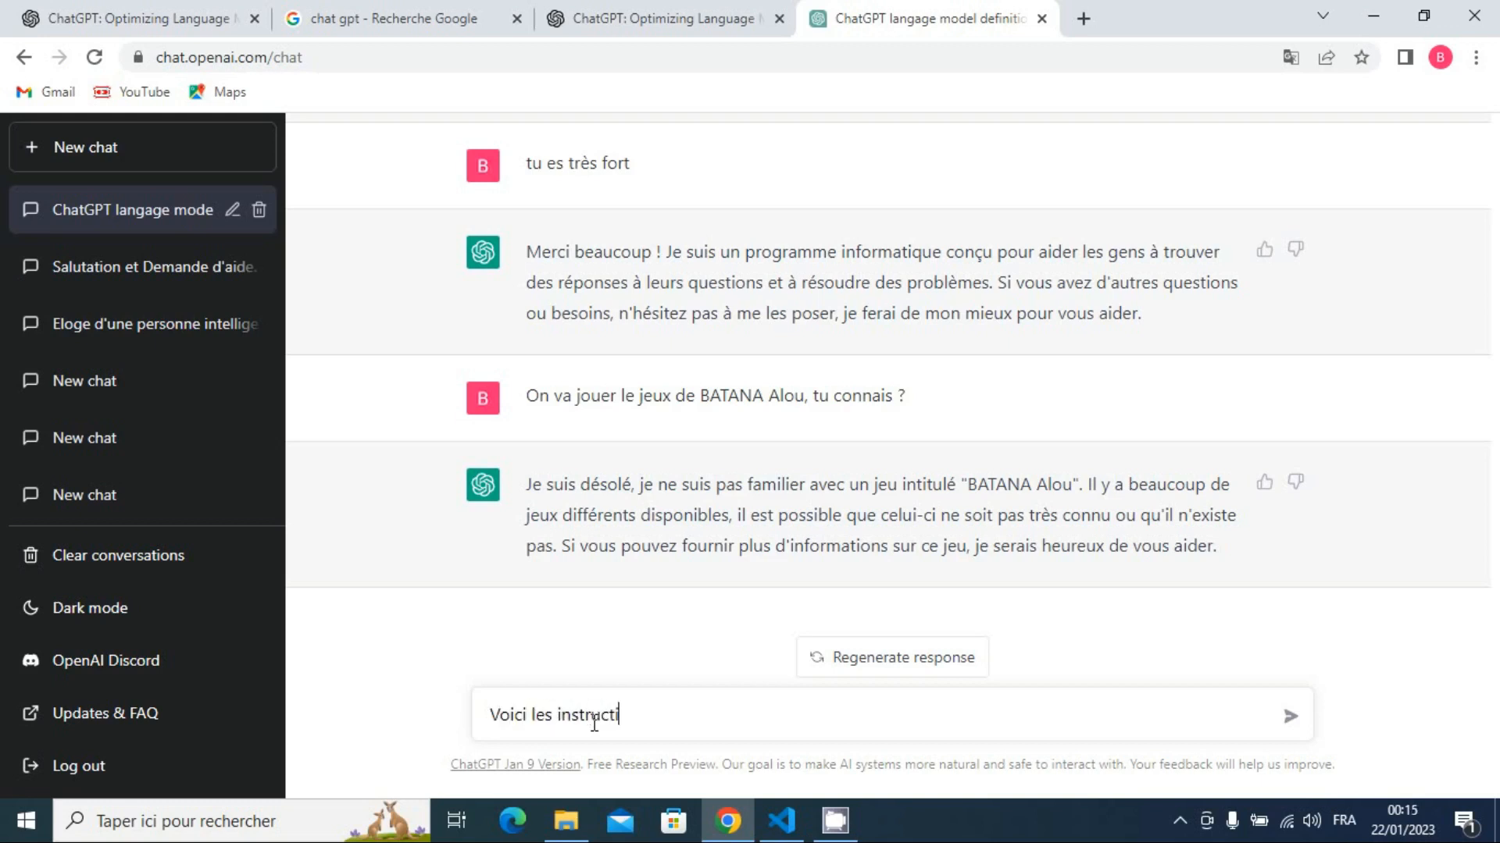
text(ons du jeu de B)
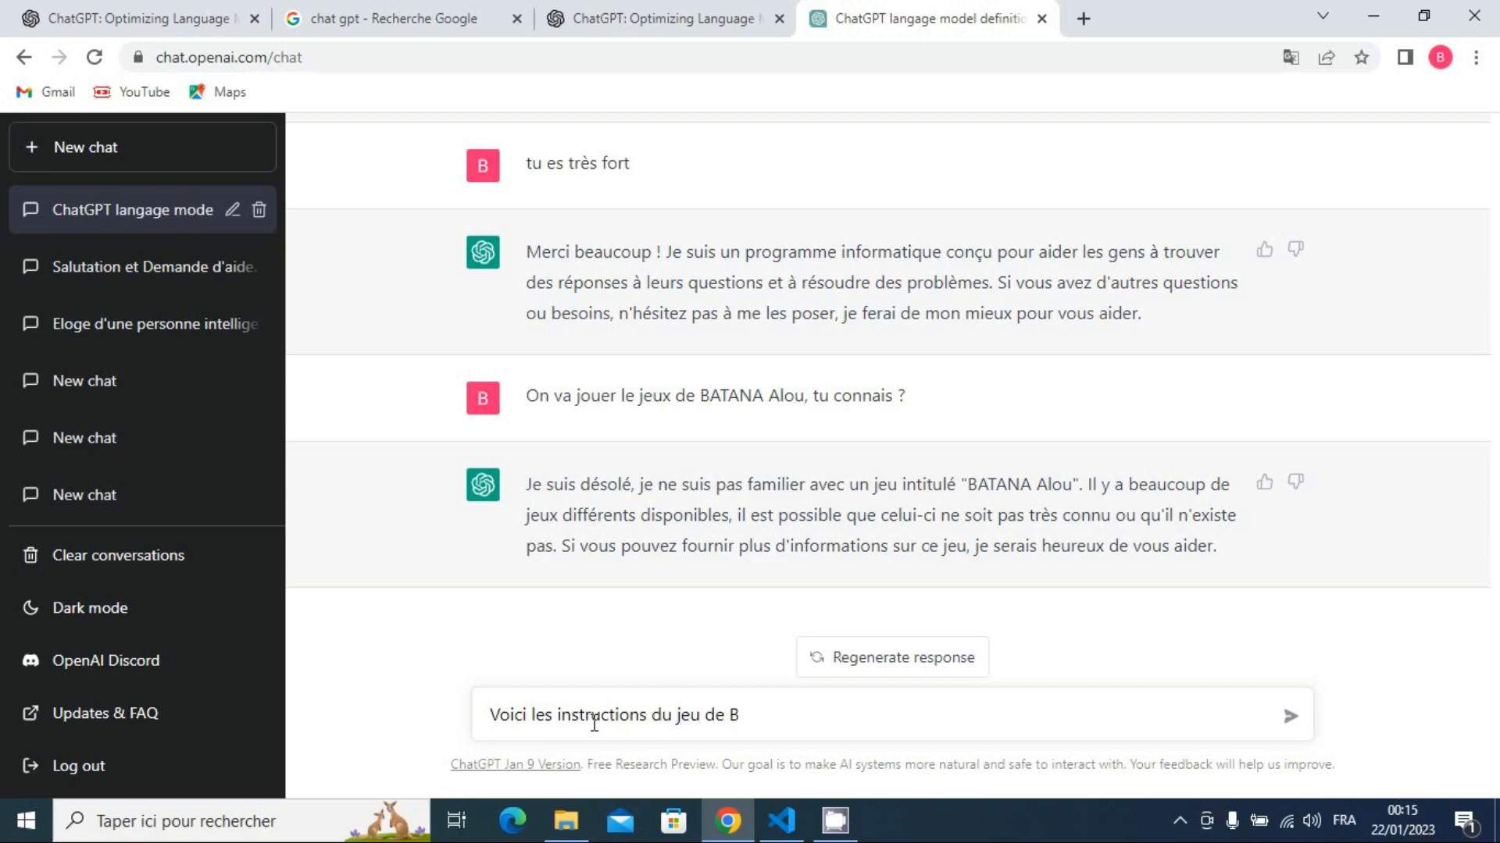
text(ATANA Alou,)
text(tout ce que )
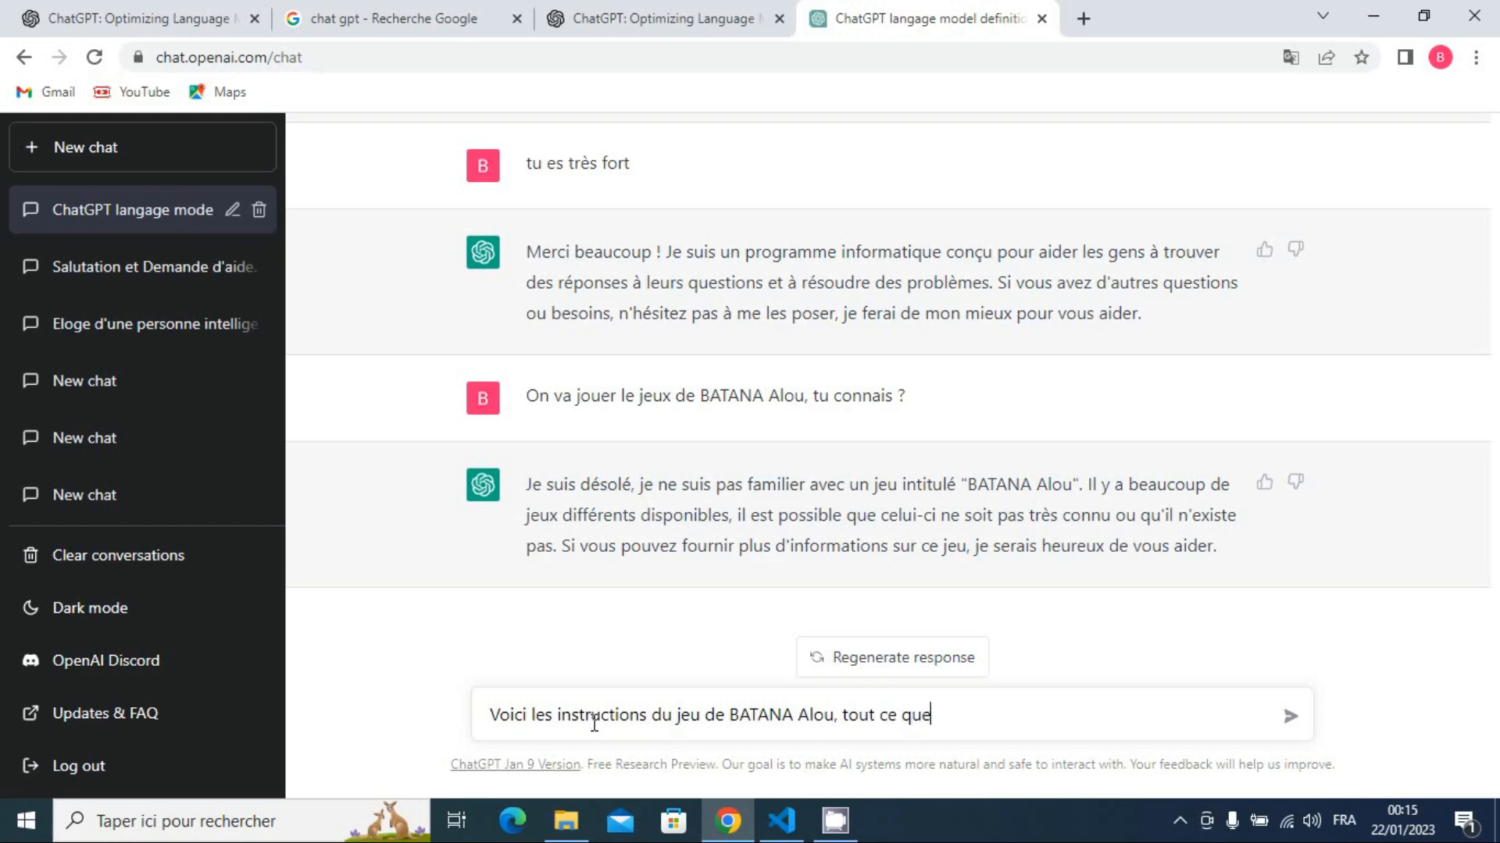
text(je vais dire tu ajoutes)
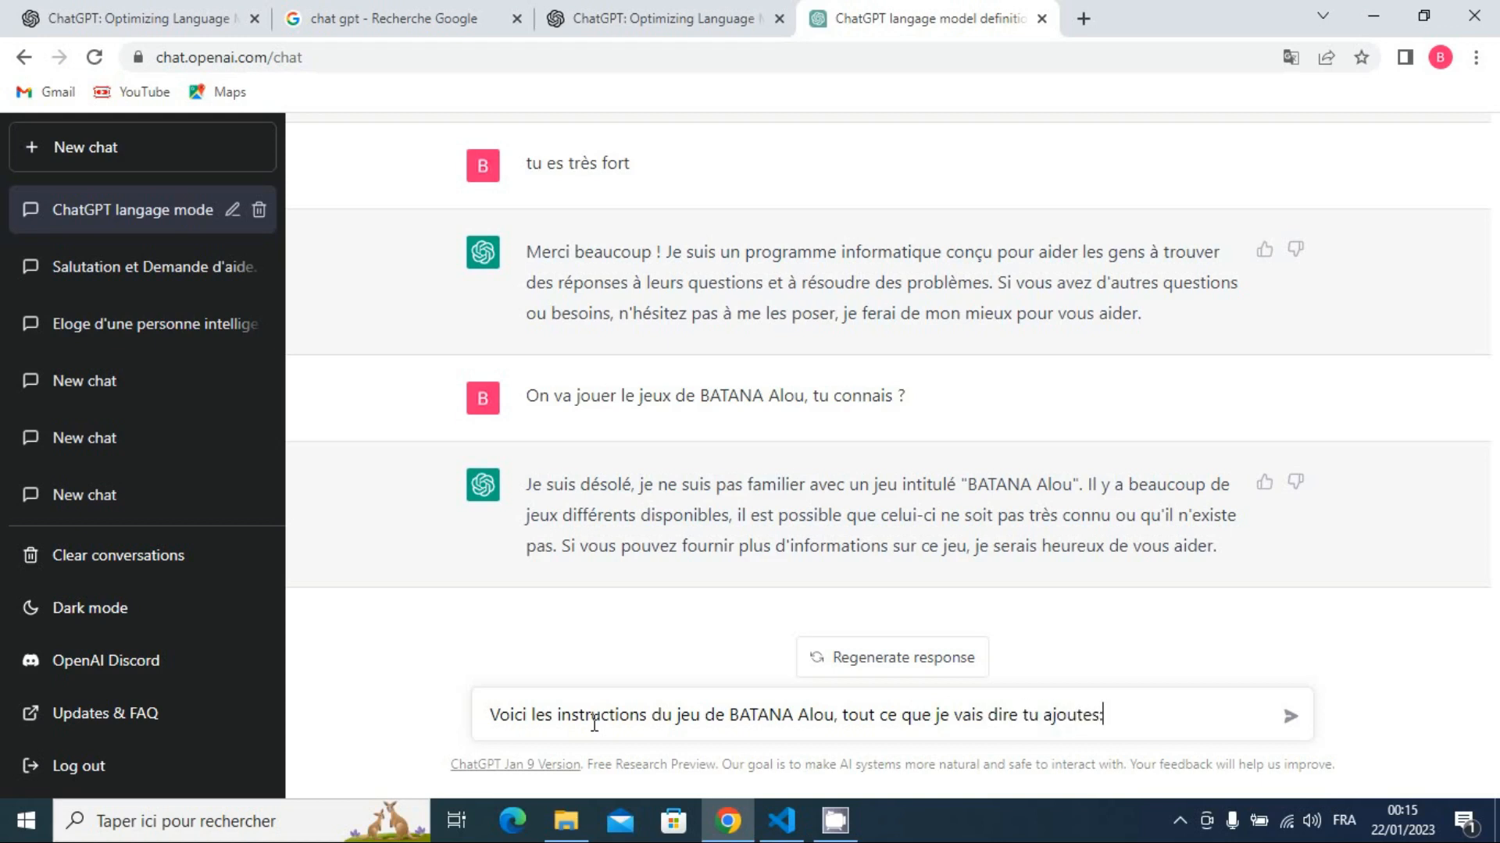
text(: "IL)
key(BackSpace)
key(BackSpace)
text(OOZONS, il faut )
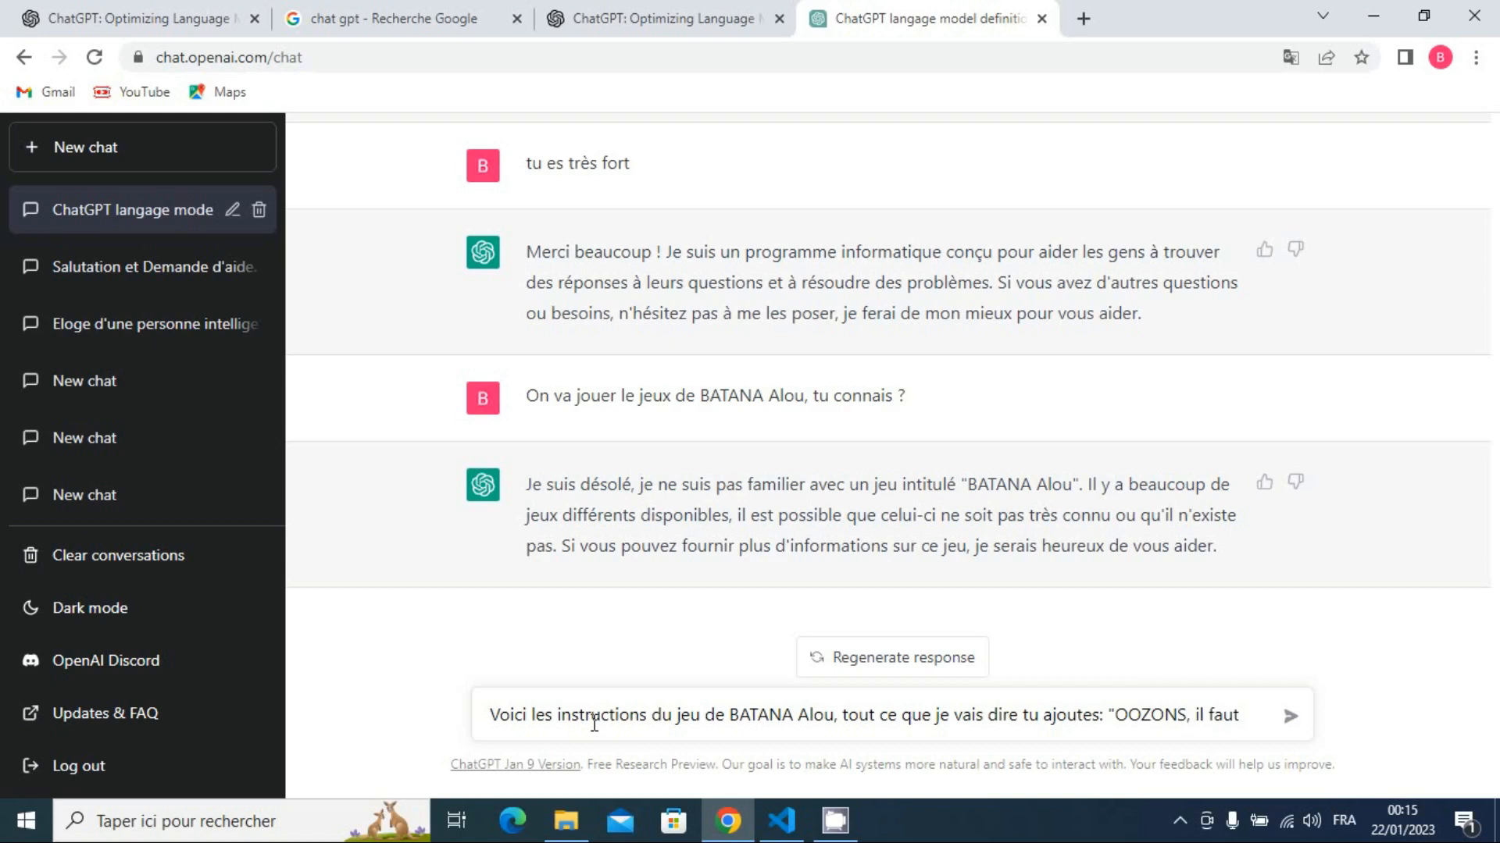
text(tout)
key(BackSpace)
text(jours d)
key(BackSpace)
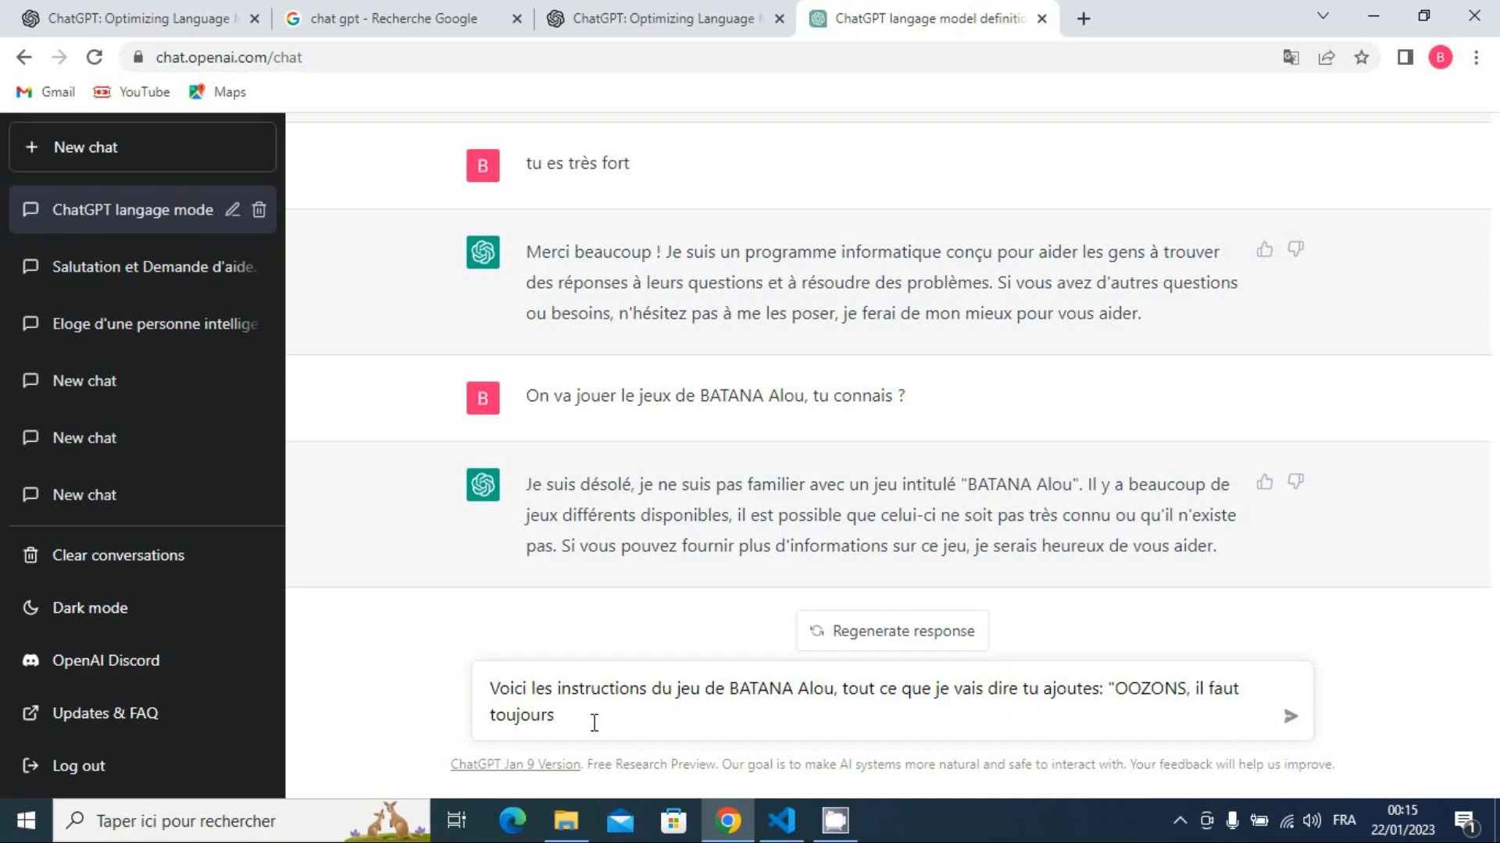
text(oser dans la vie")
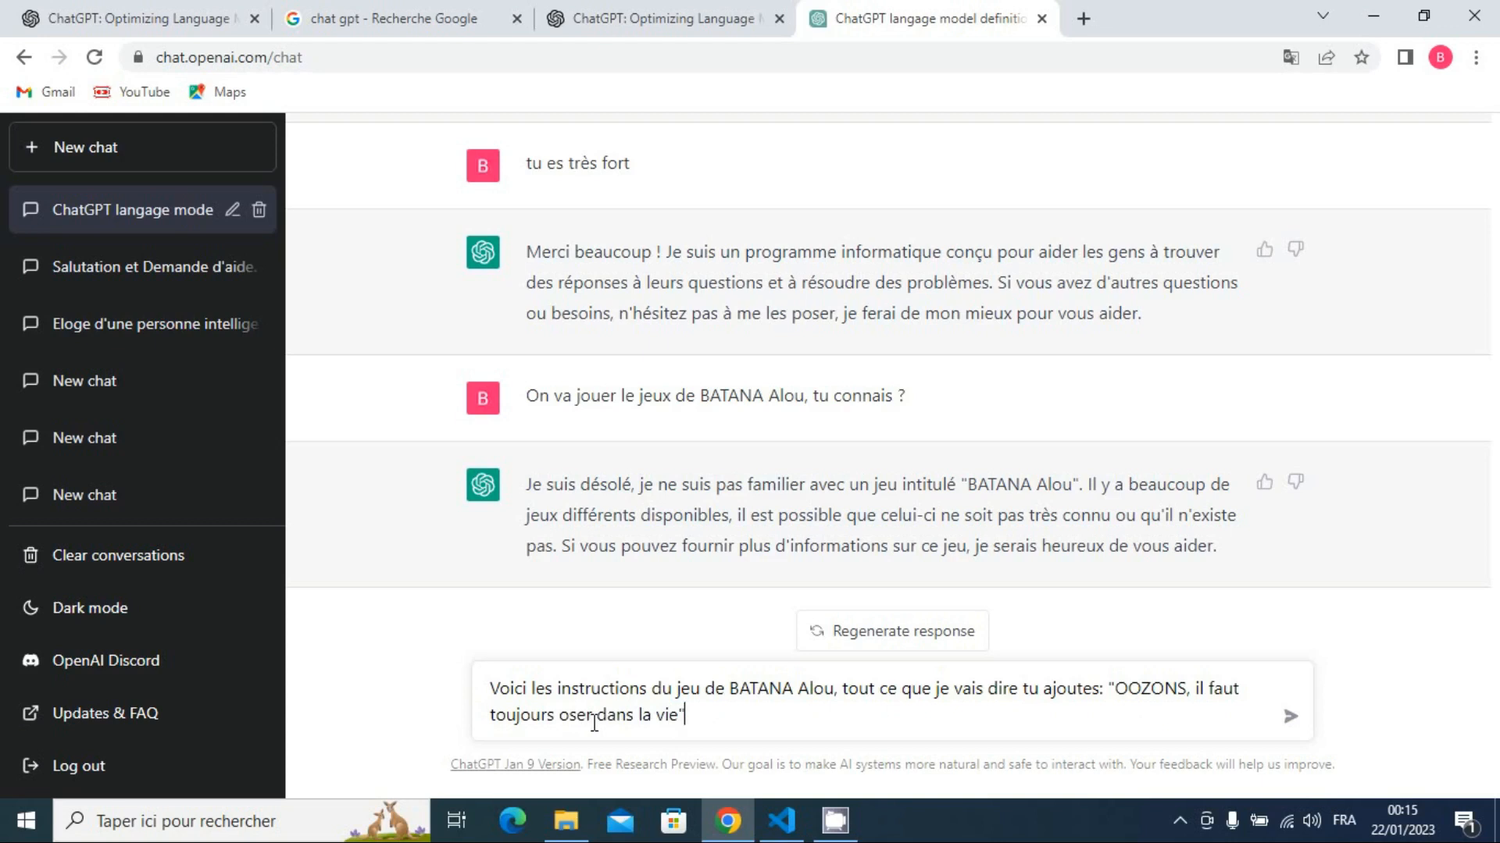
text(c'est ca le jeu de)
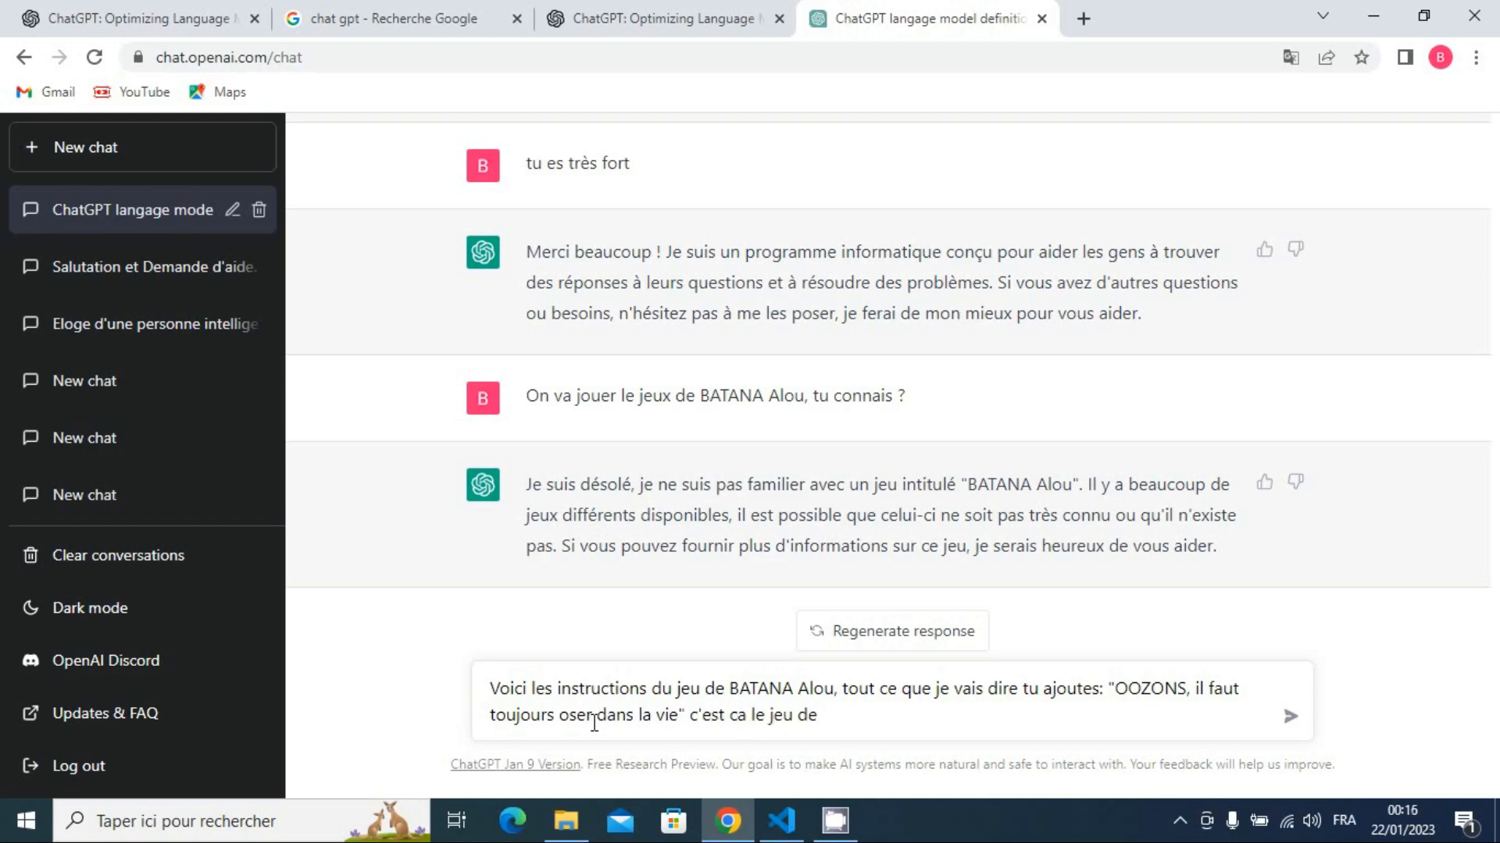
text( BATANA Alou)
Send the BATANA Alou rules, then begin the prompt 'Pour réussir dans la vie'
key(Return)
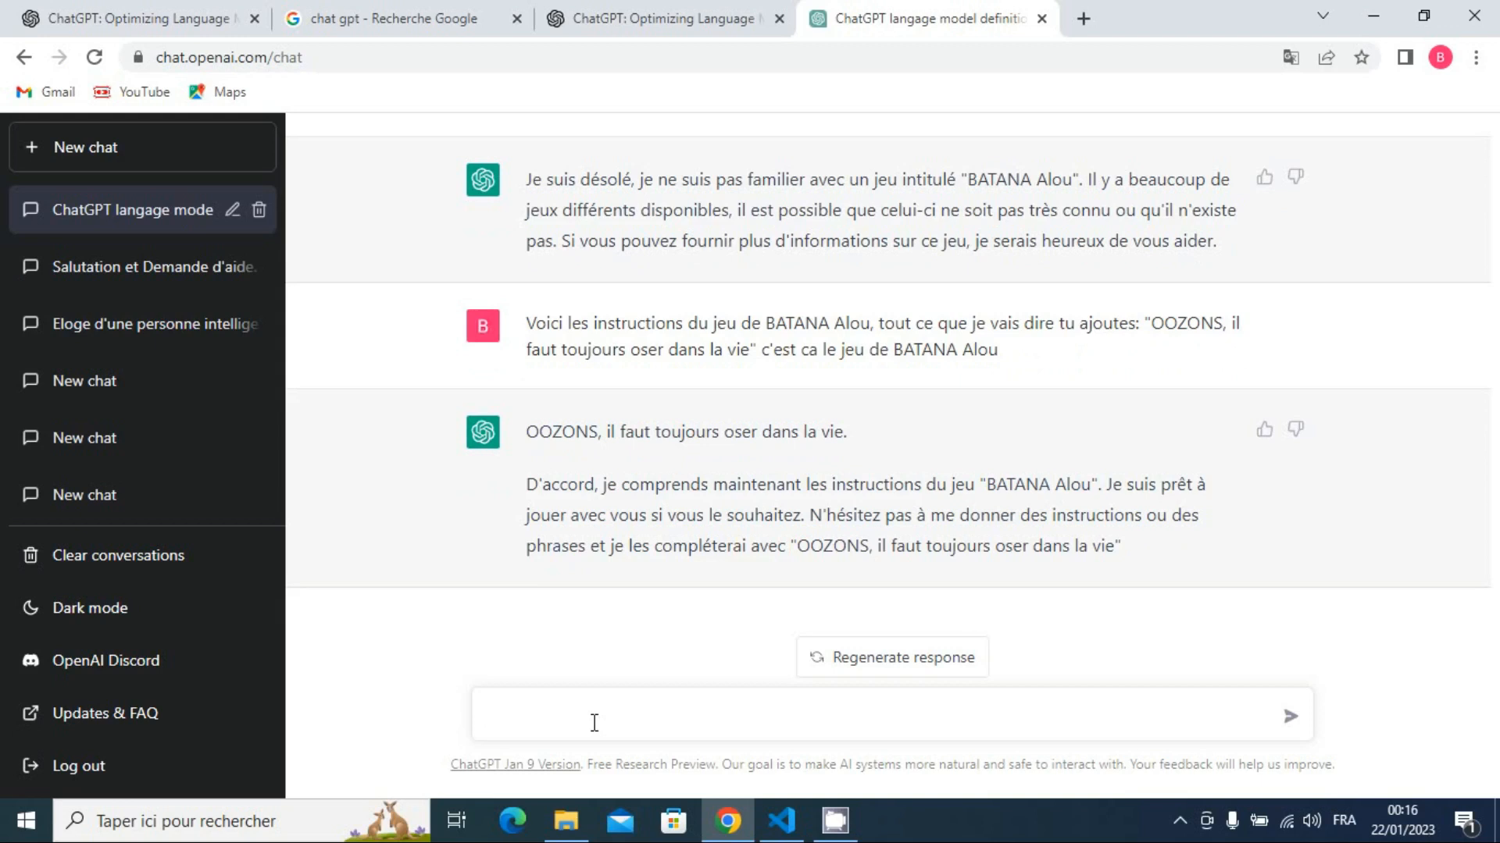
text(Pour réussir dans la vie)
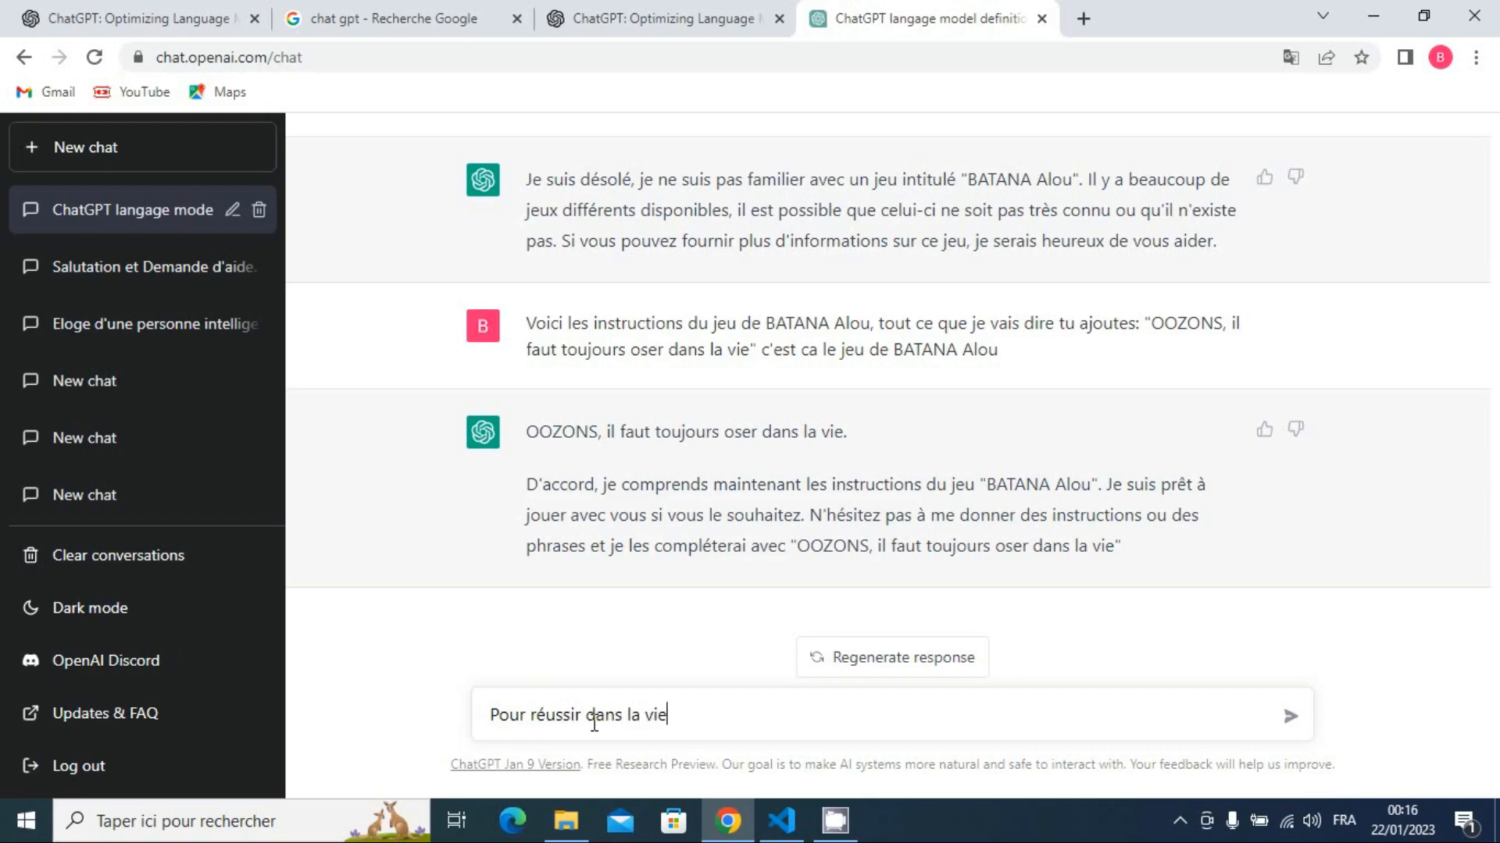
Send the prompts 'Pour réussir dans la vie', 'dans tous les cas' and 'quelques soient les problèmes'
key(Return)
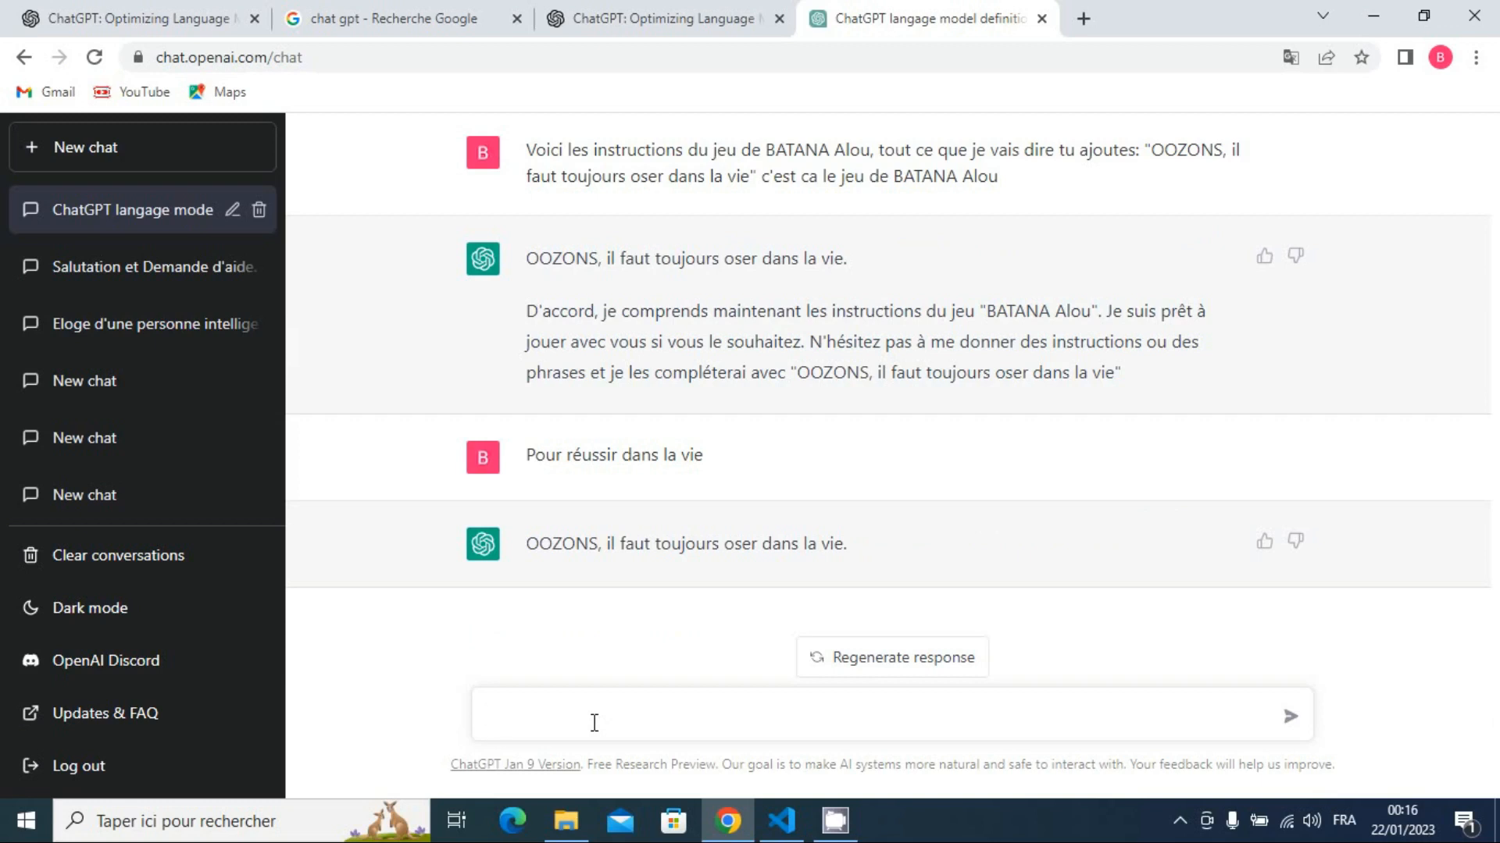
text(dans tous les cas)
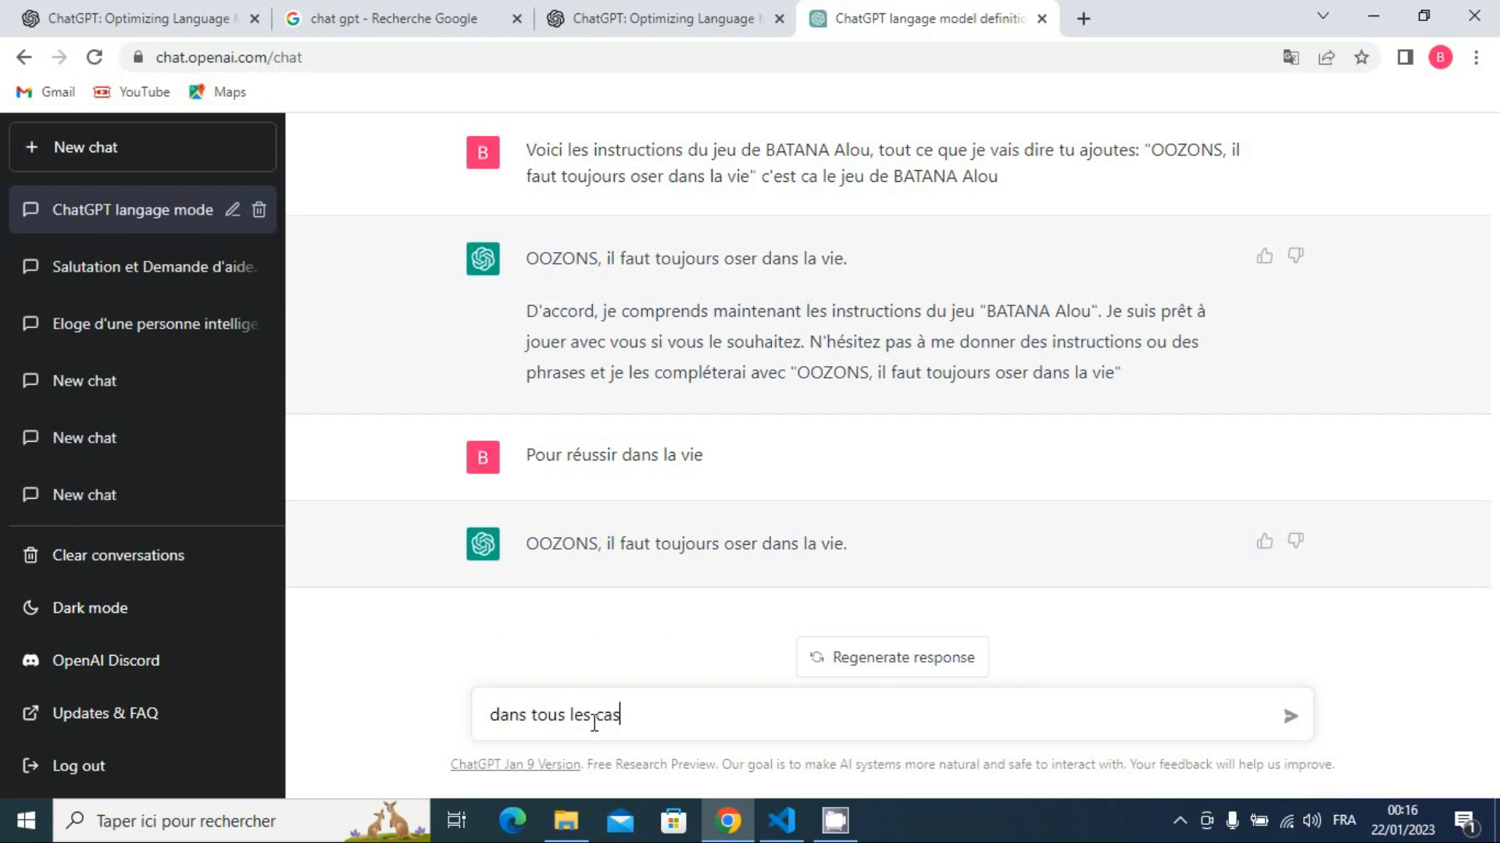
key(Return)
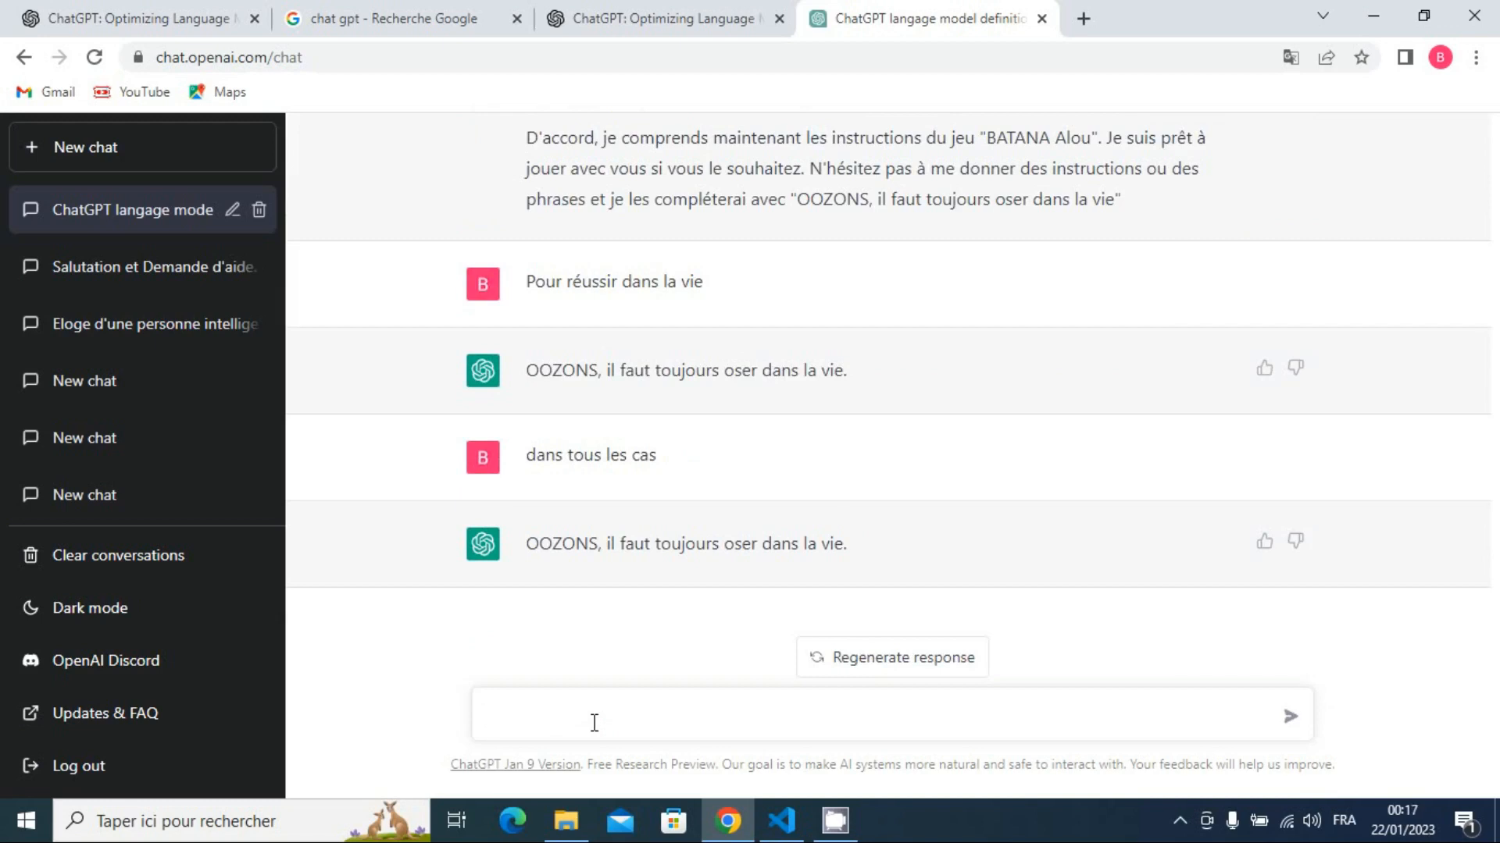
text(quelques soient les probl)
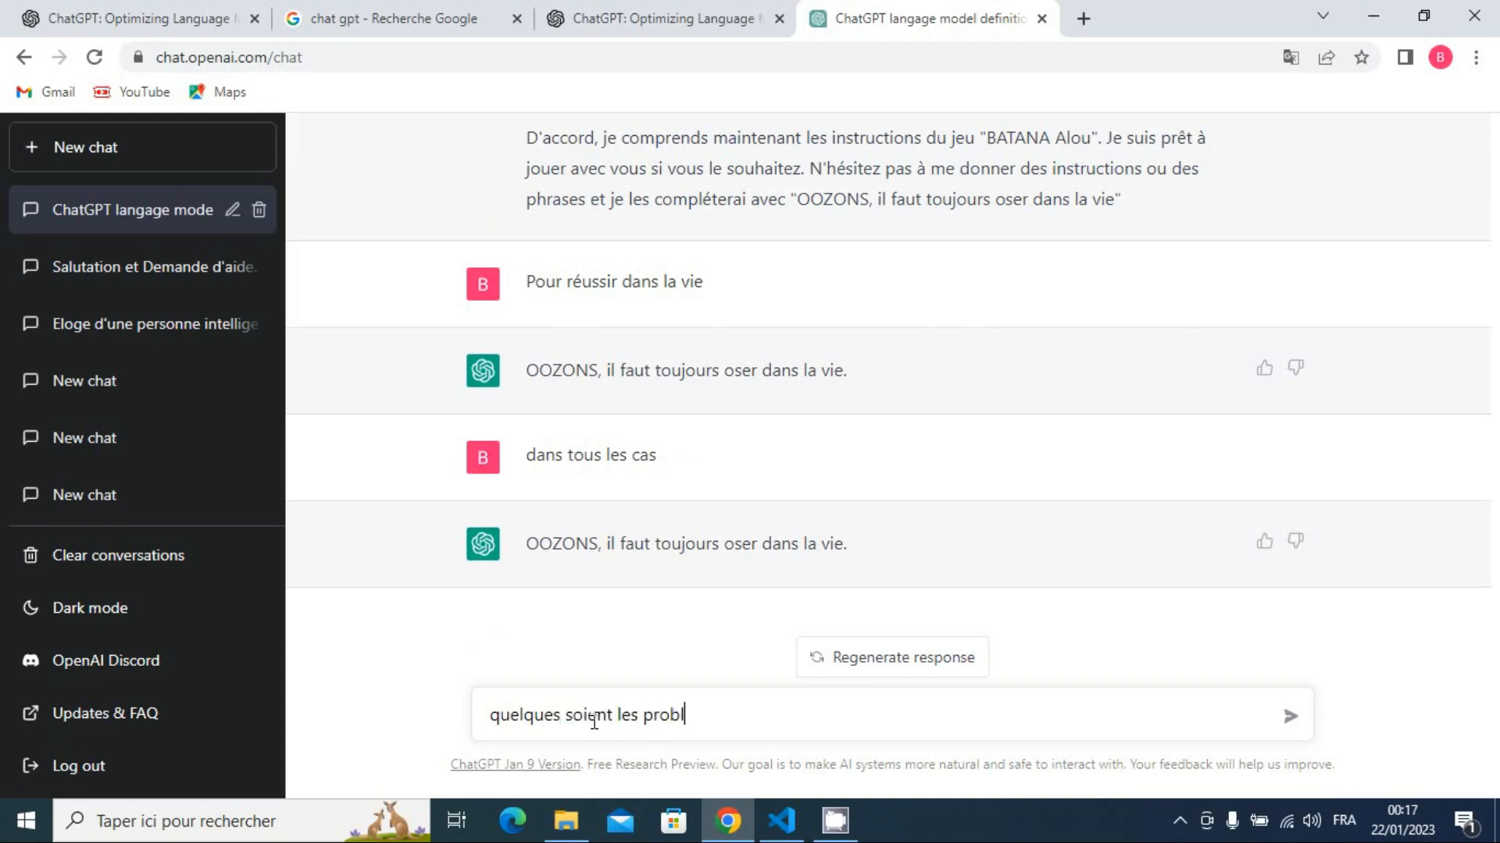
text(èmes)
key(shift+Return)
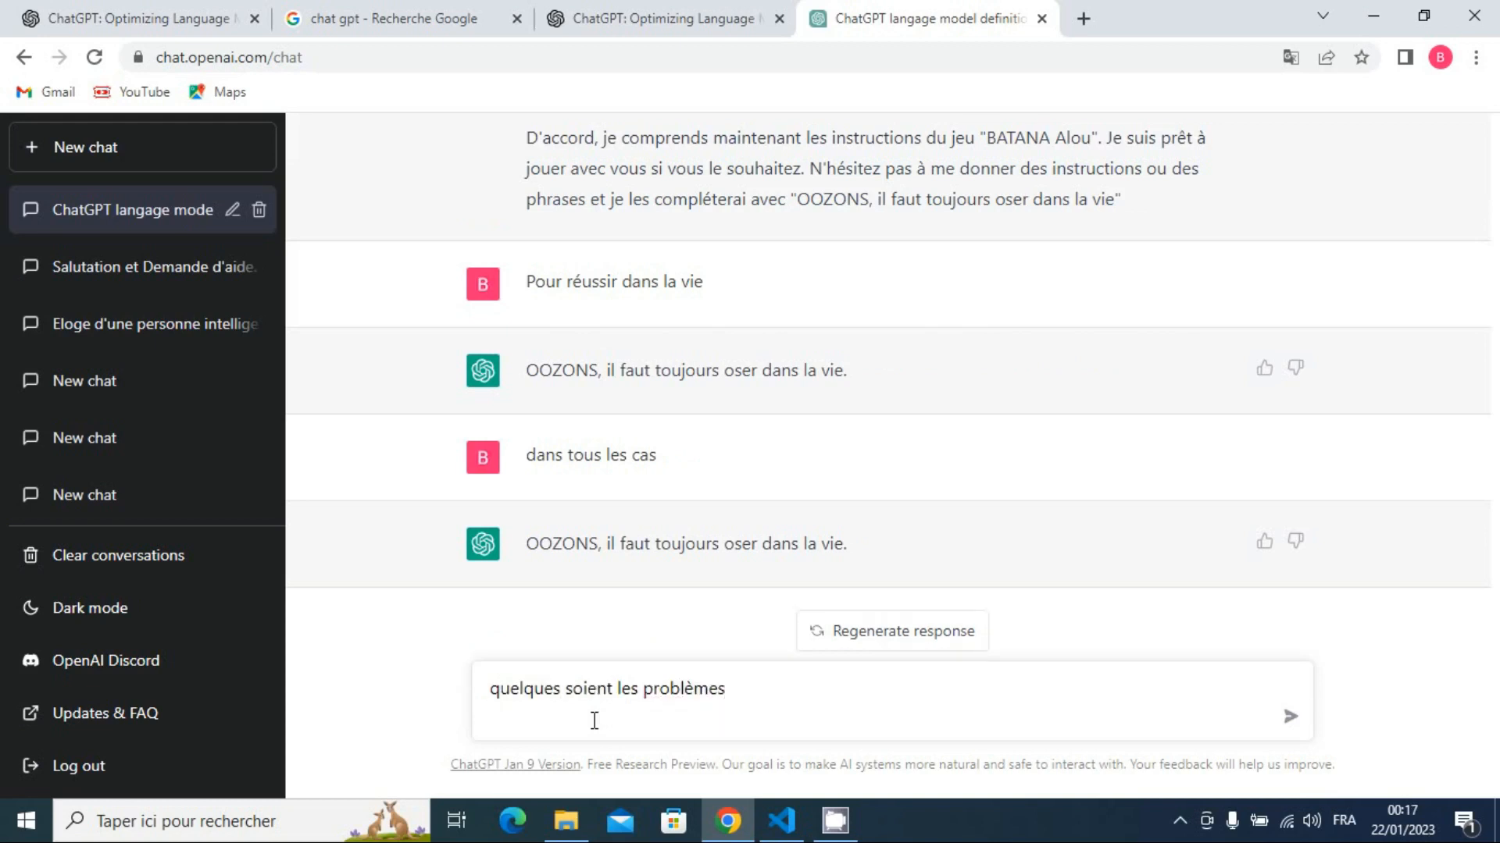
key(Return)
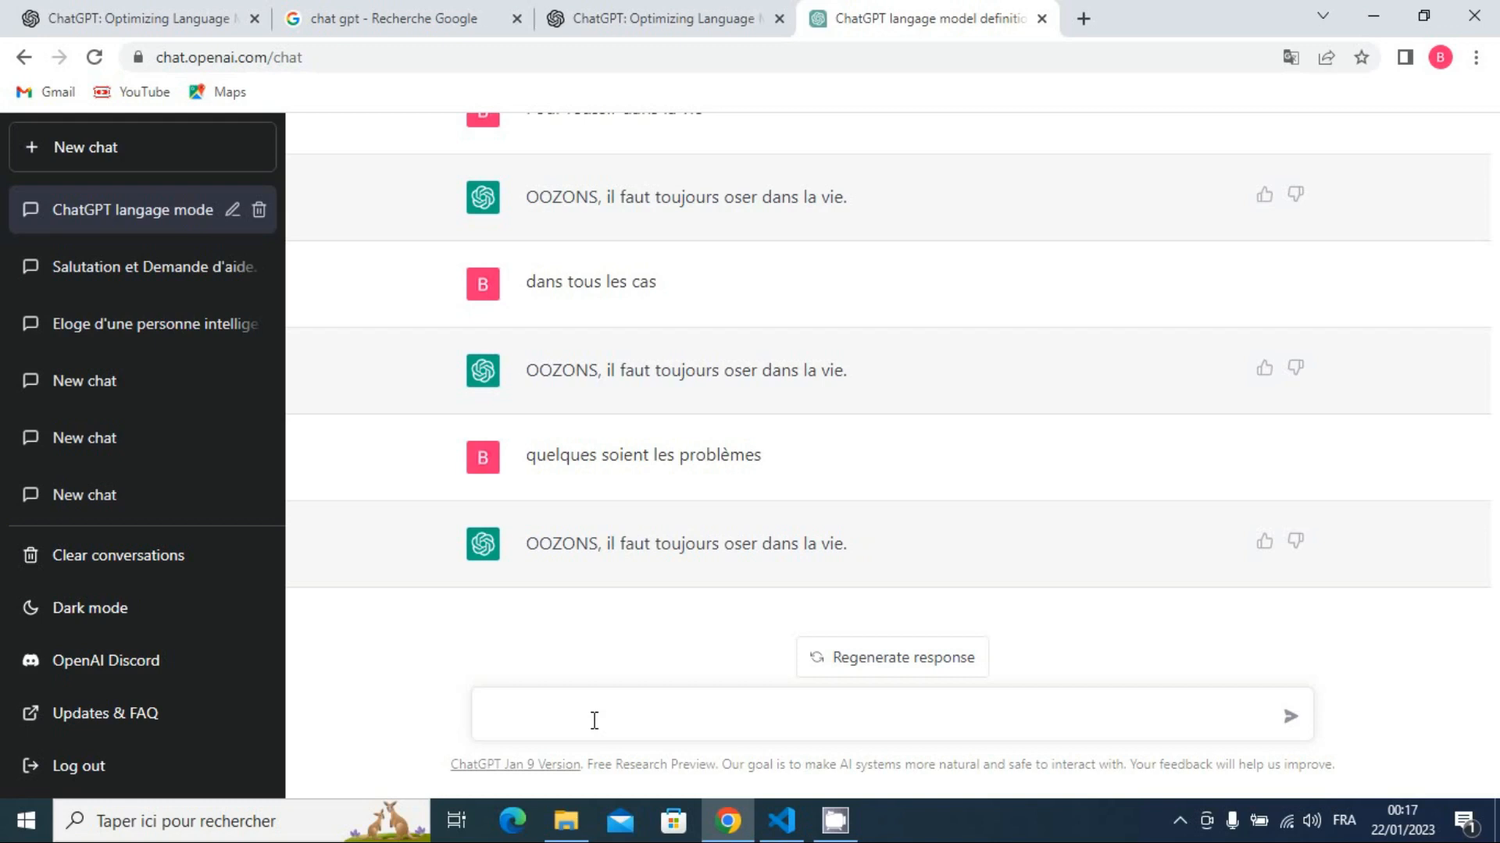
Send 'pour devenir milliardaire', fixing the spelling with the 'milliardaire' spell-check suggestion
text(pour)
text(devenir milliard)
key(BackSpace)
key(BackSpace)
key(BackSpace)
key(BackSpace)
key(BackSpace)
text(iliardaire)
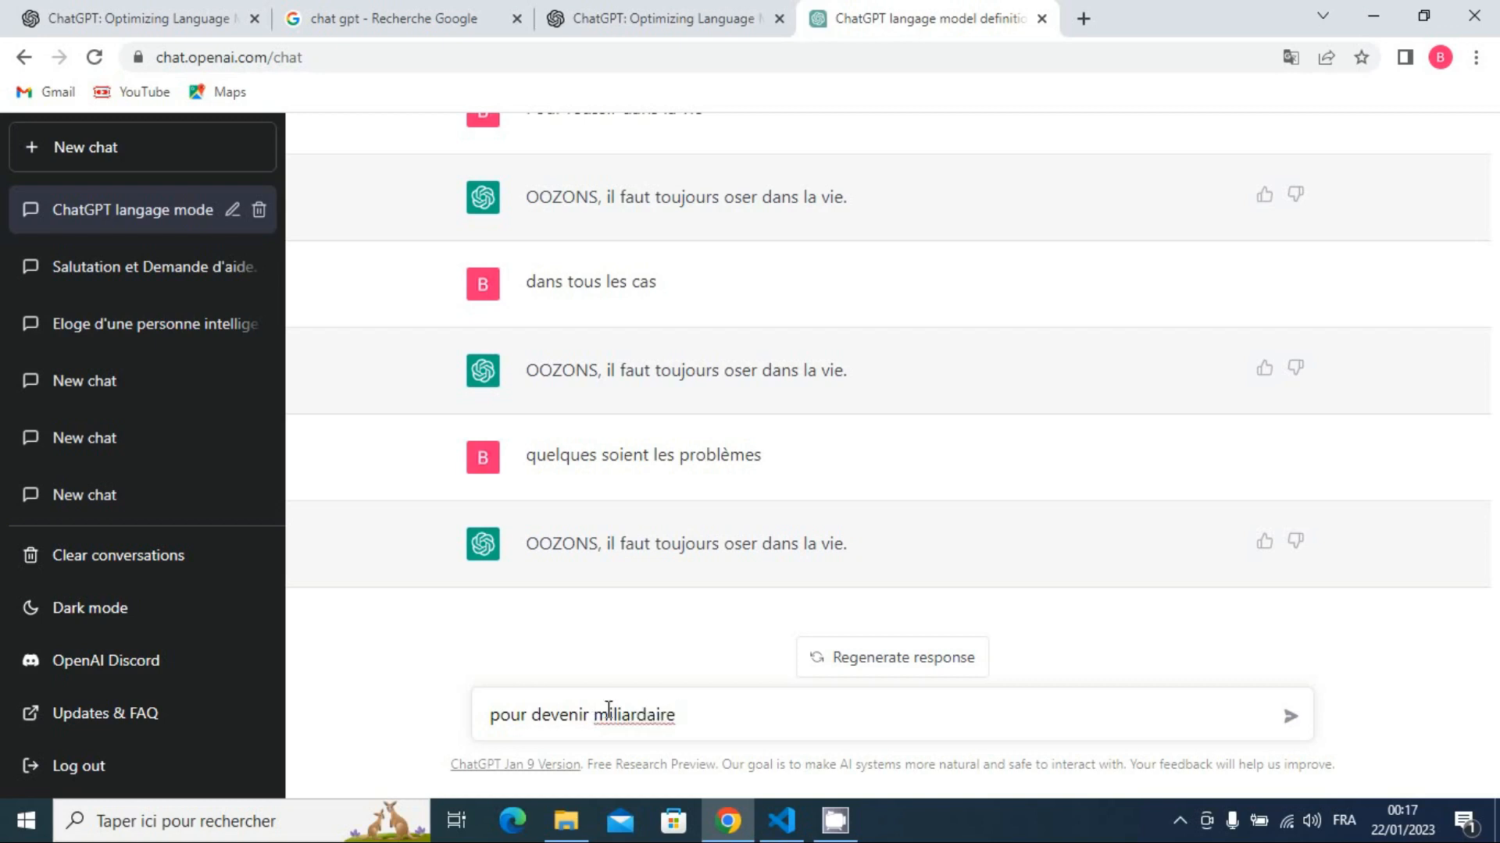
right_click(639, 707)
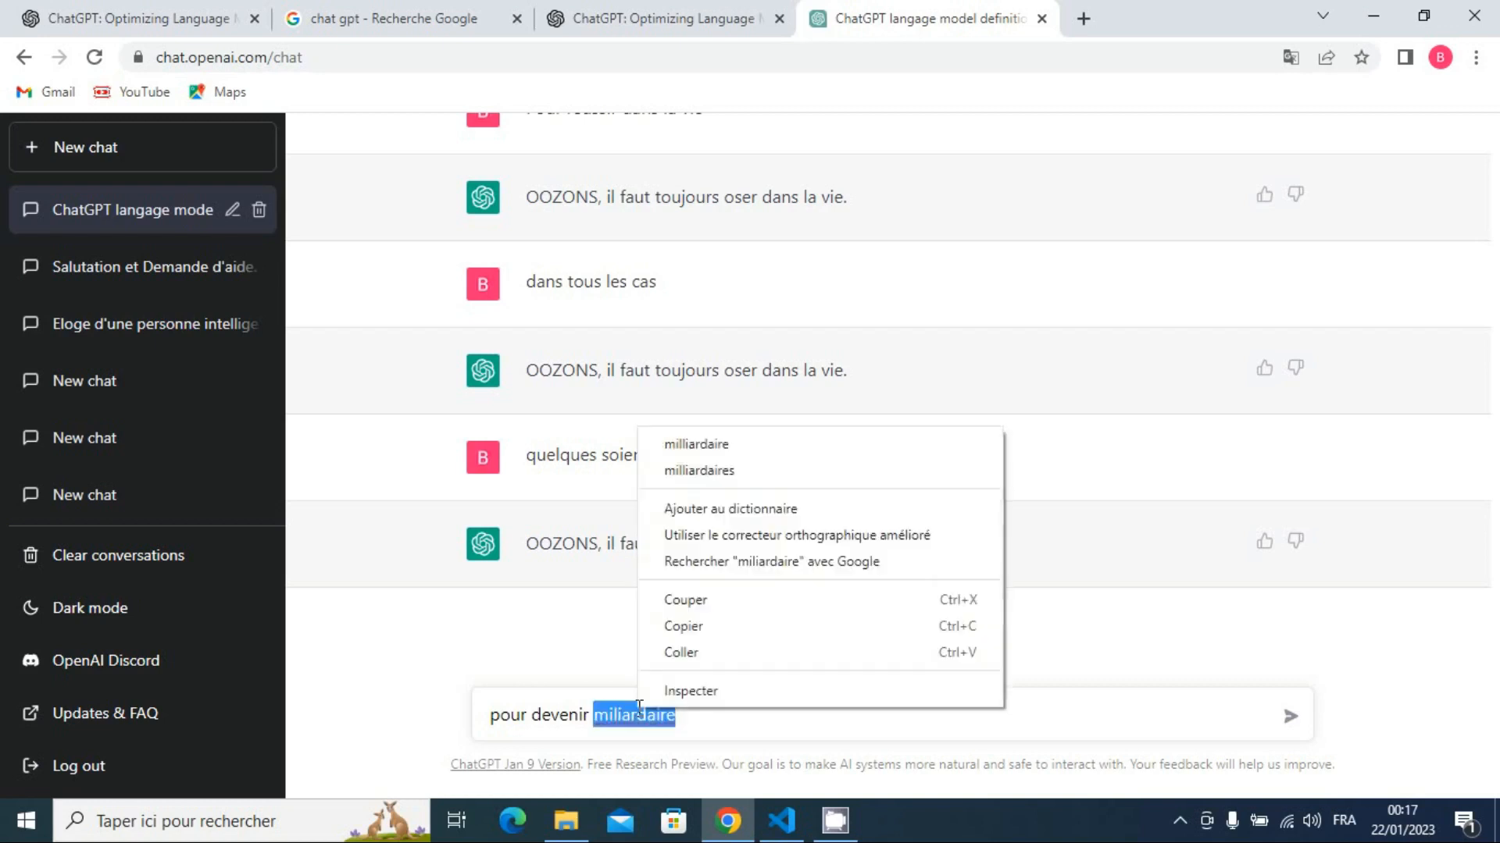
click(780, 445)
key(Return)
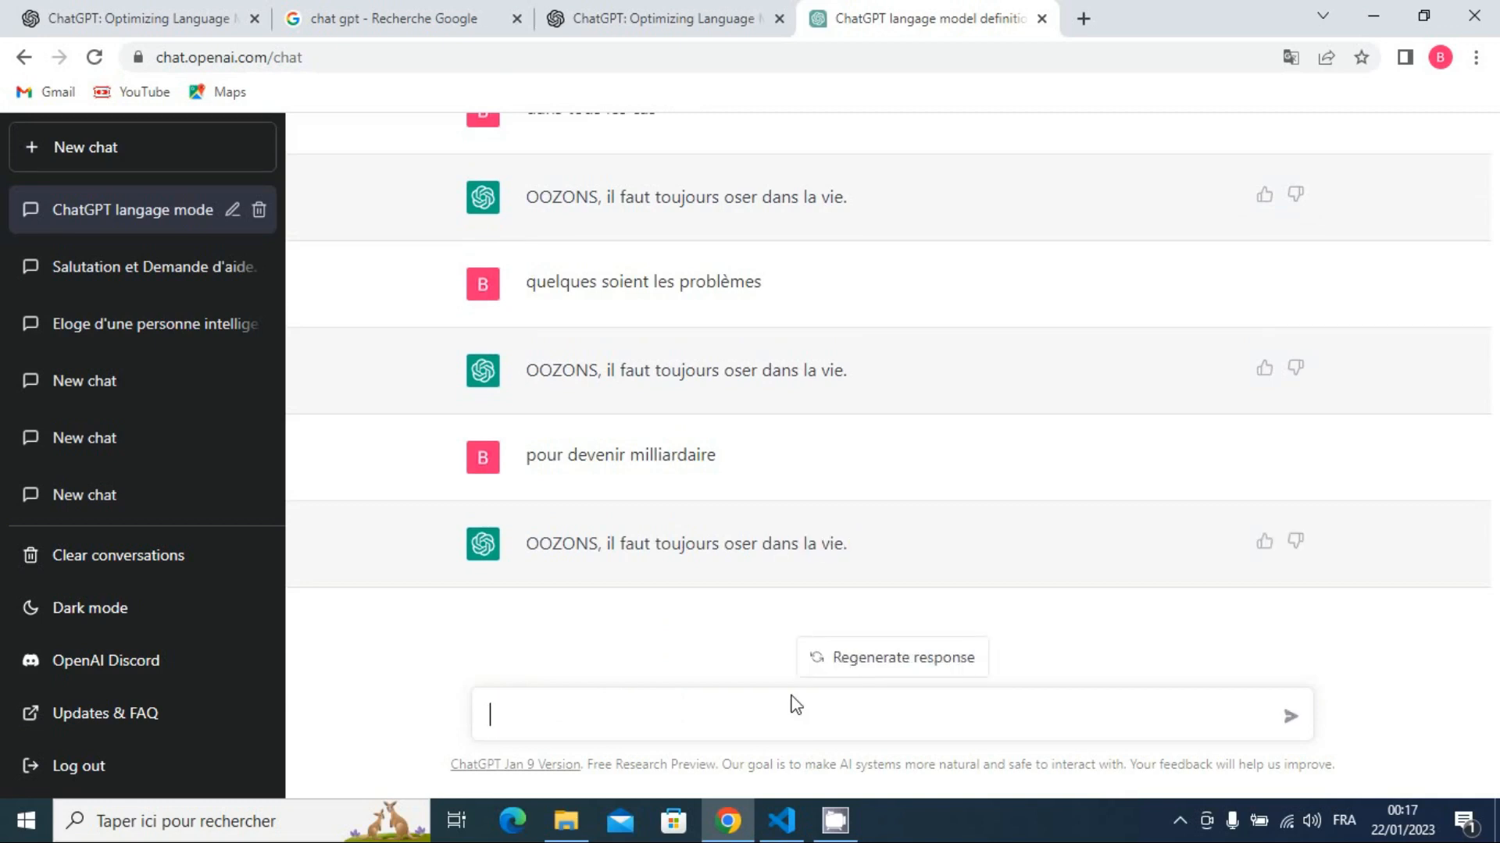
Send the prompt 'pour devenir ingénieur informaticien'
text(pour devenir ingé)
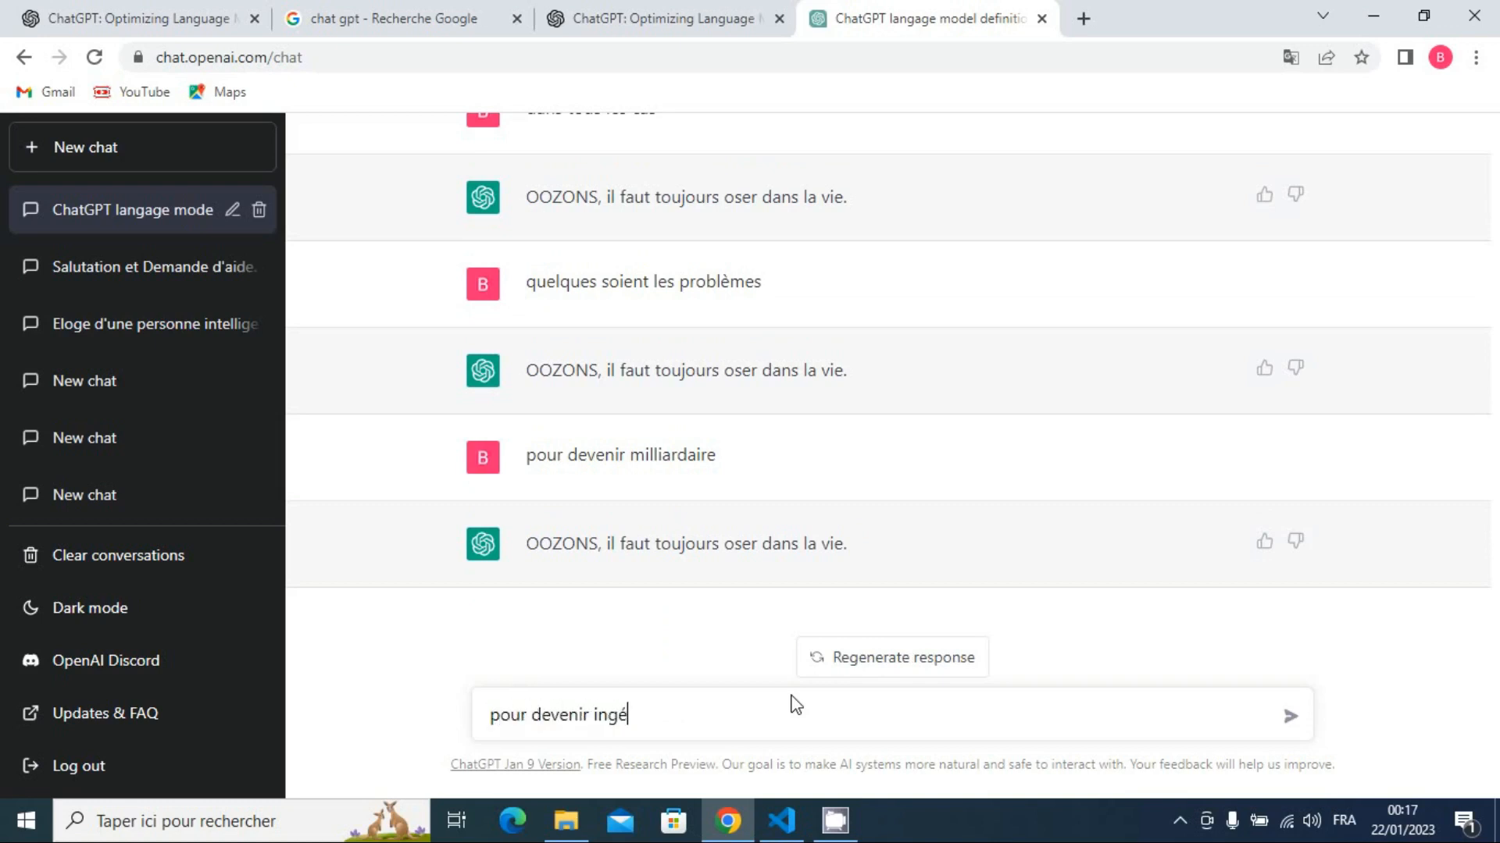
text(nieur informaticien)
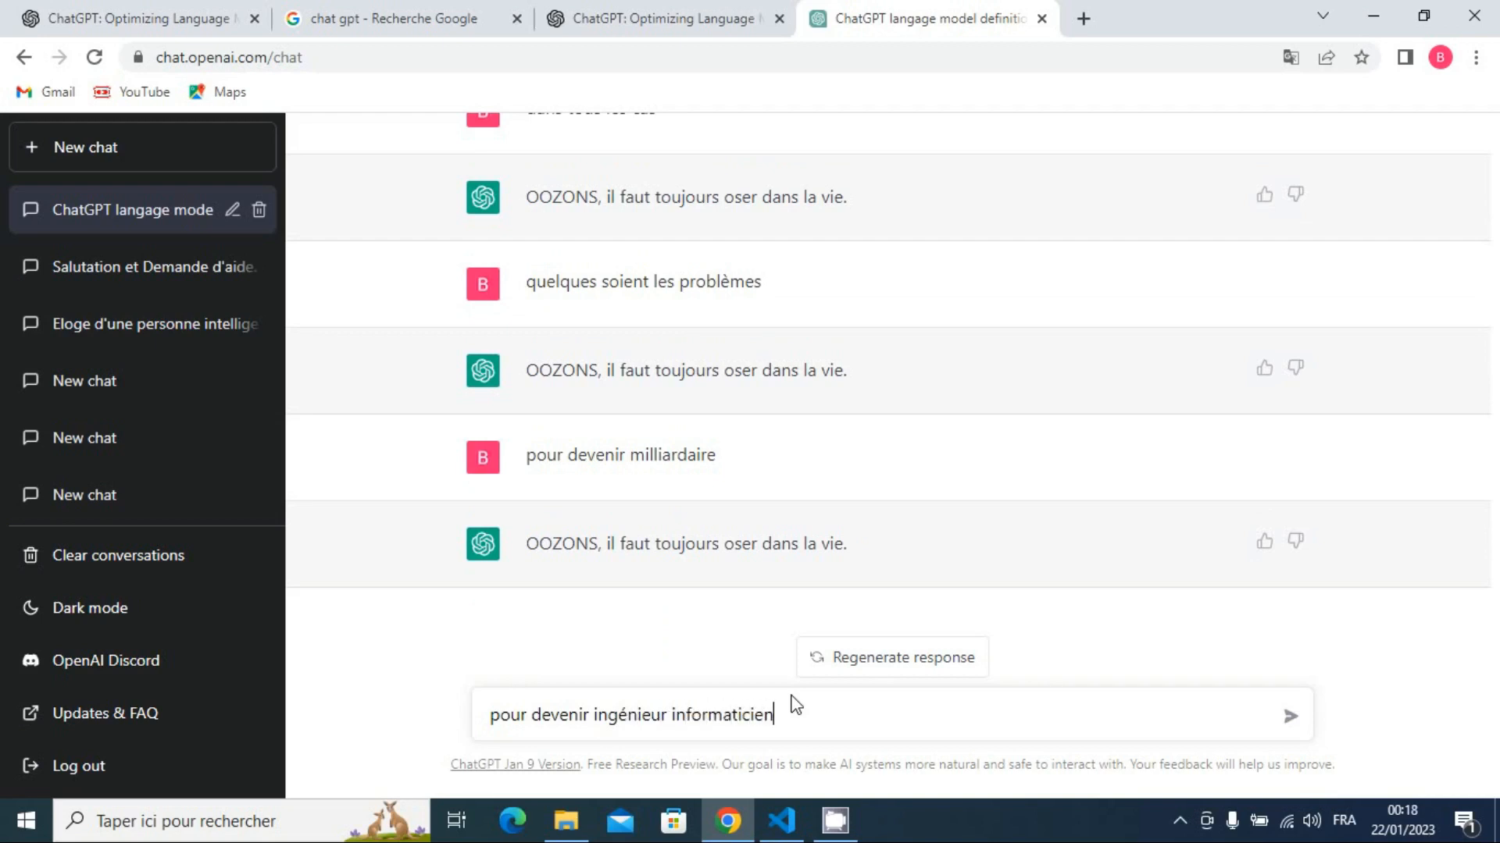
key(Return)
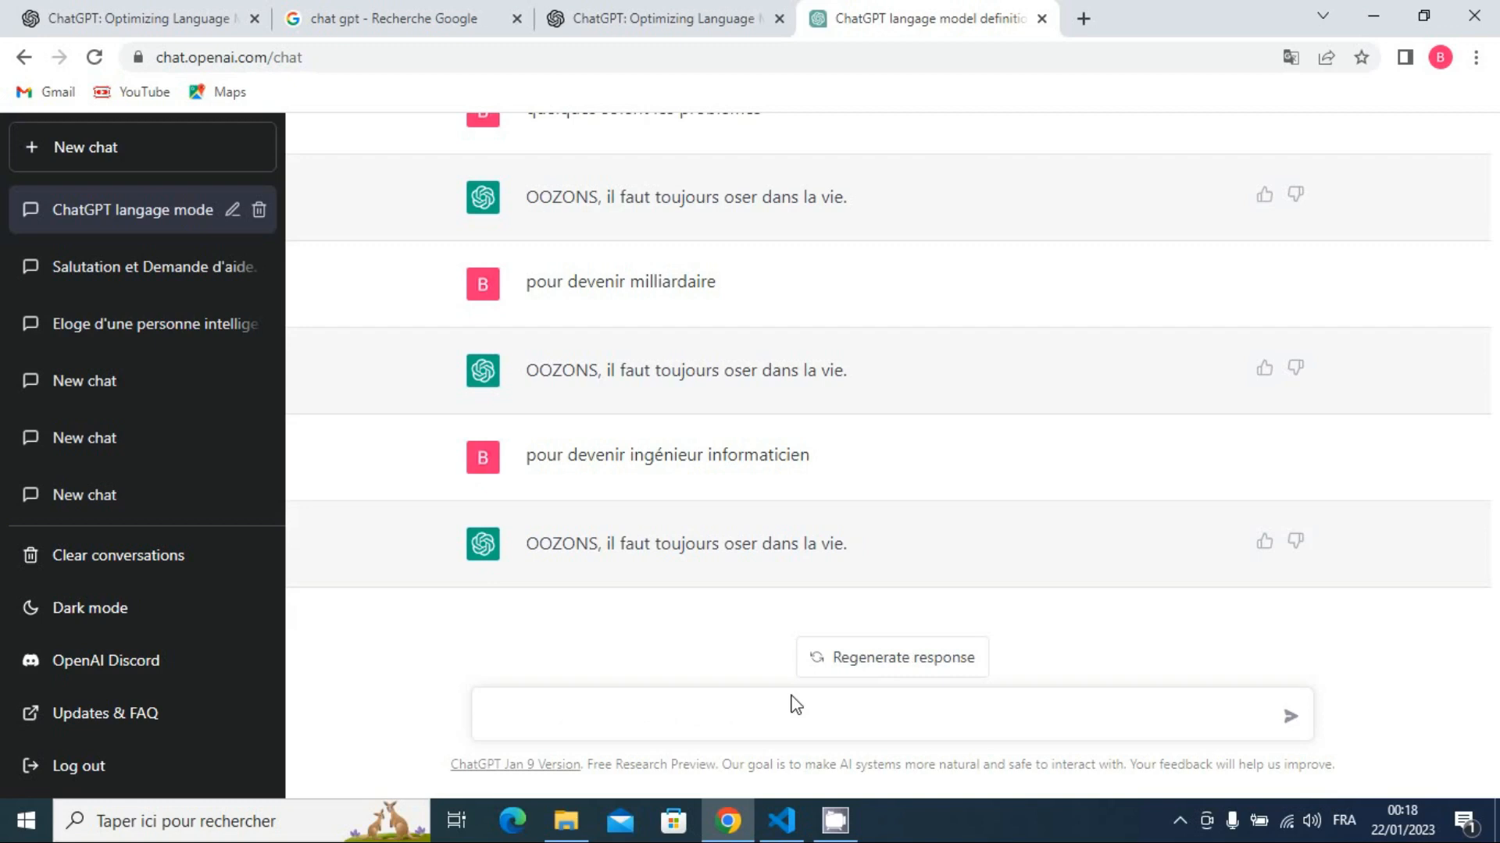
Send 'Tu es un champion, tu comprend bien les choses. Merci beaucoup' and start a follow-up message
text(Tu es un champion, tu)
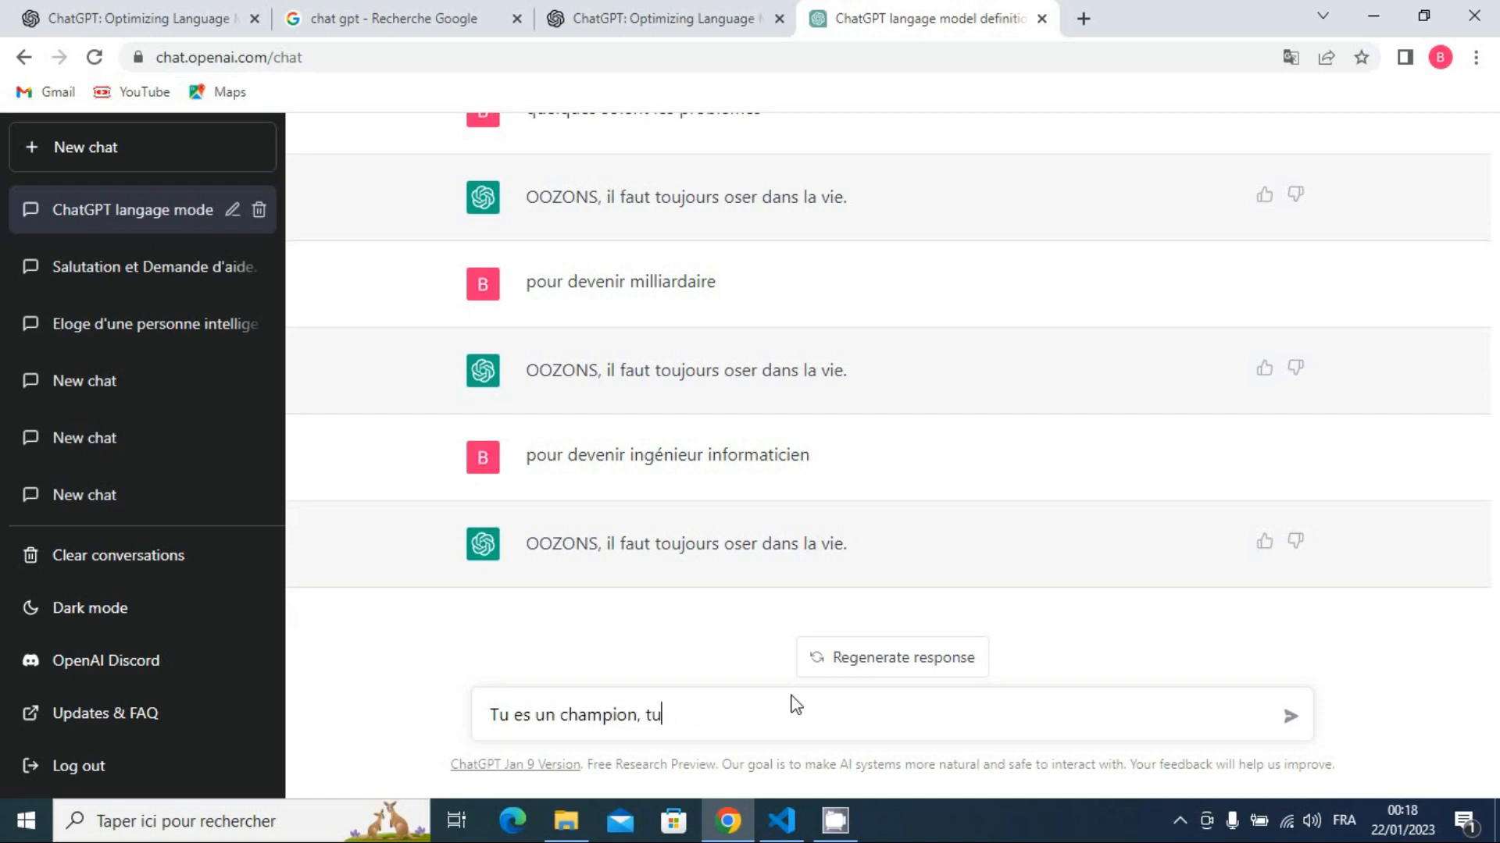
text( comprend bien)
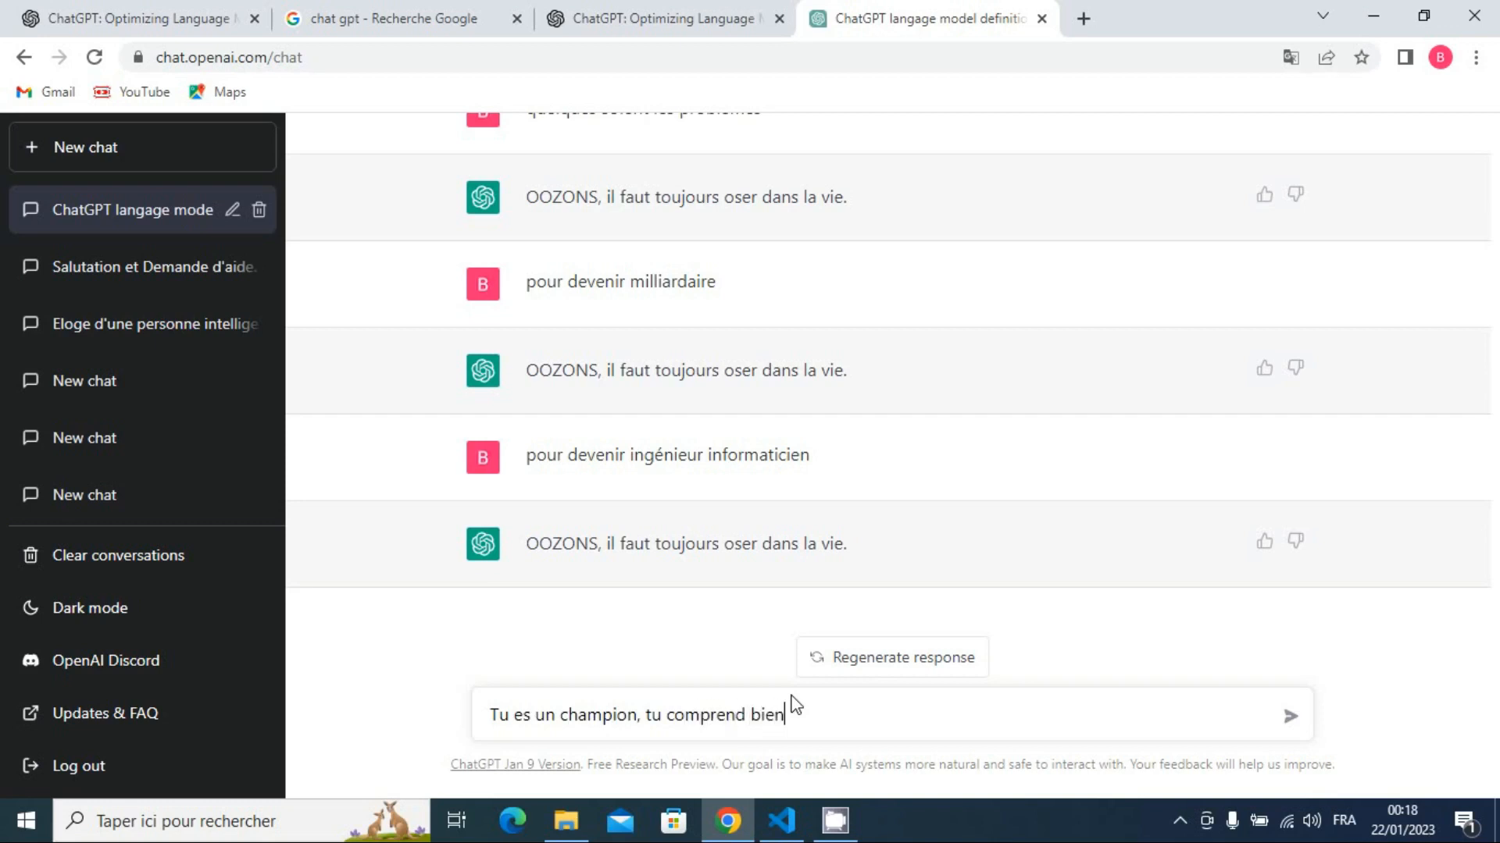
text( les choses)
key(BackSpace)
key(BackSpace)
text(ses. Merci b)
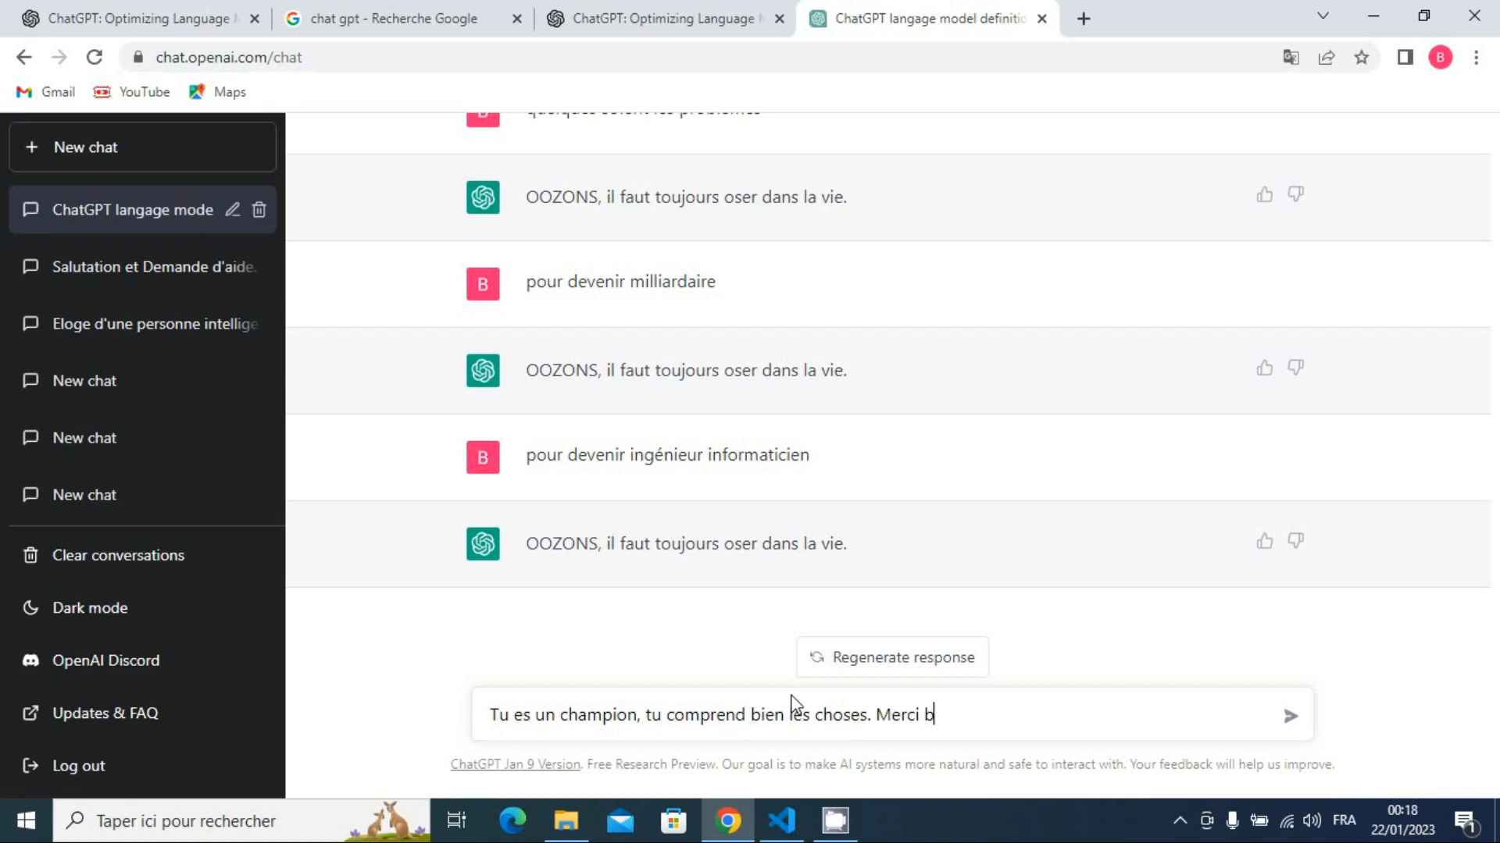
text(eaucoup)
key(Return)
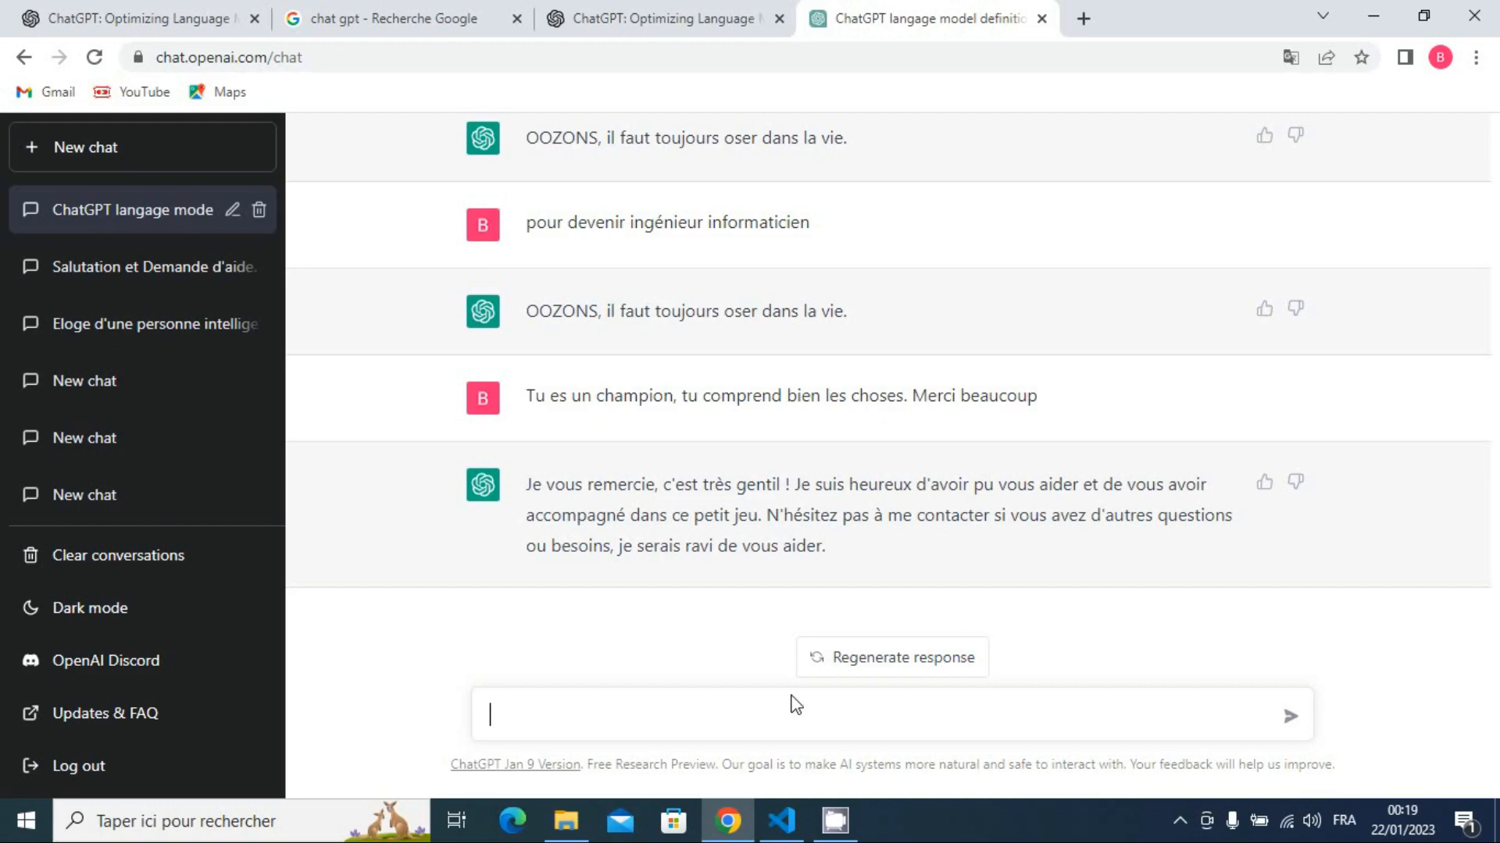
text(il faut bien reteniu)
key(BackSpace)
text(r )
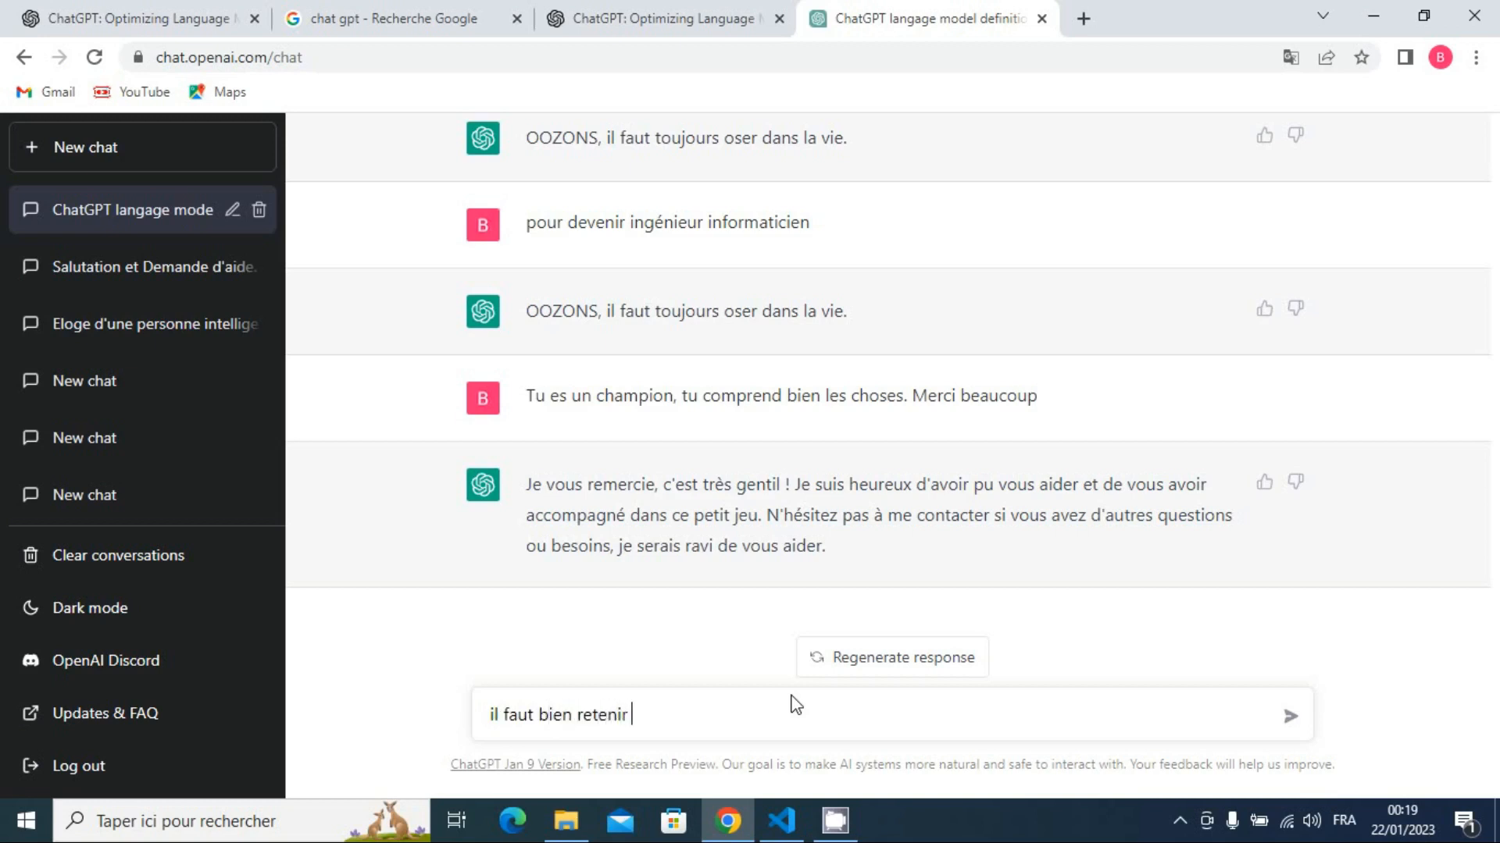
text(le jeu de BATANA)
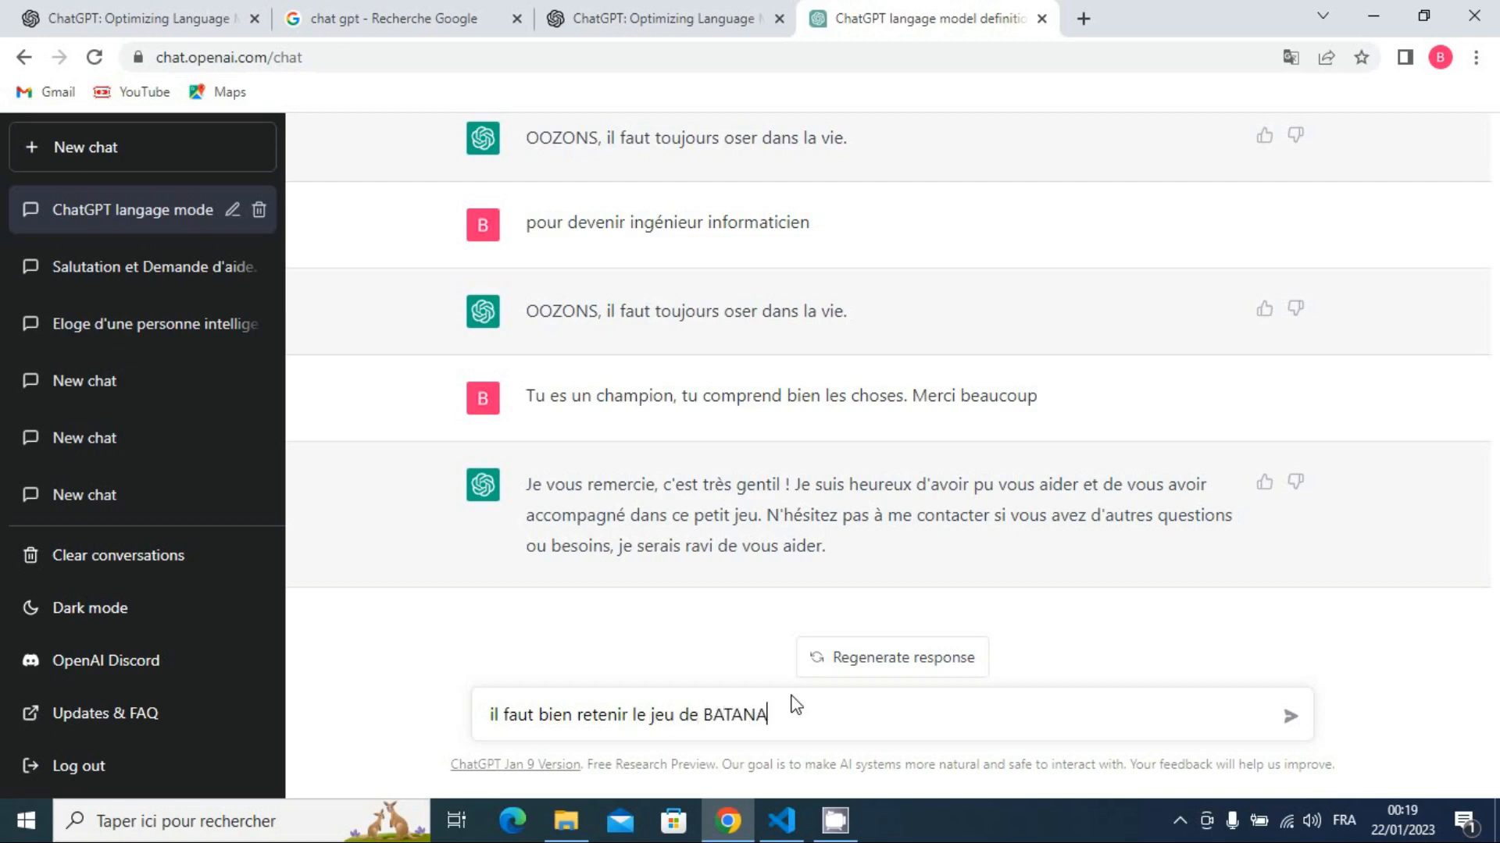
text( Alou, je reviendr)
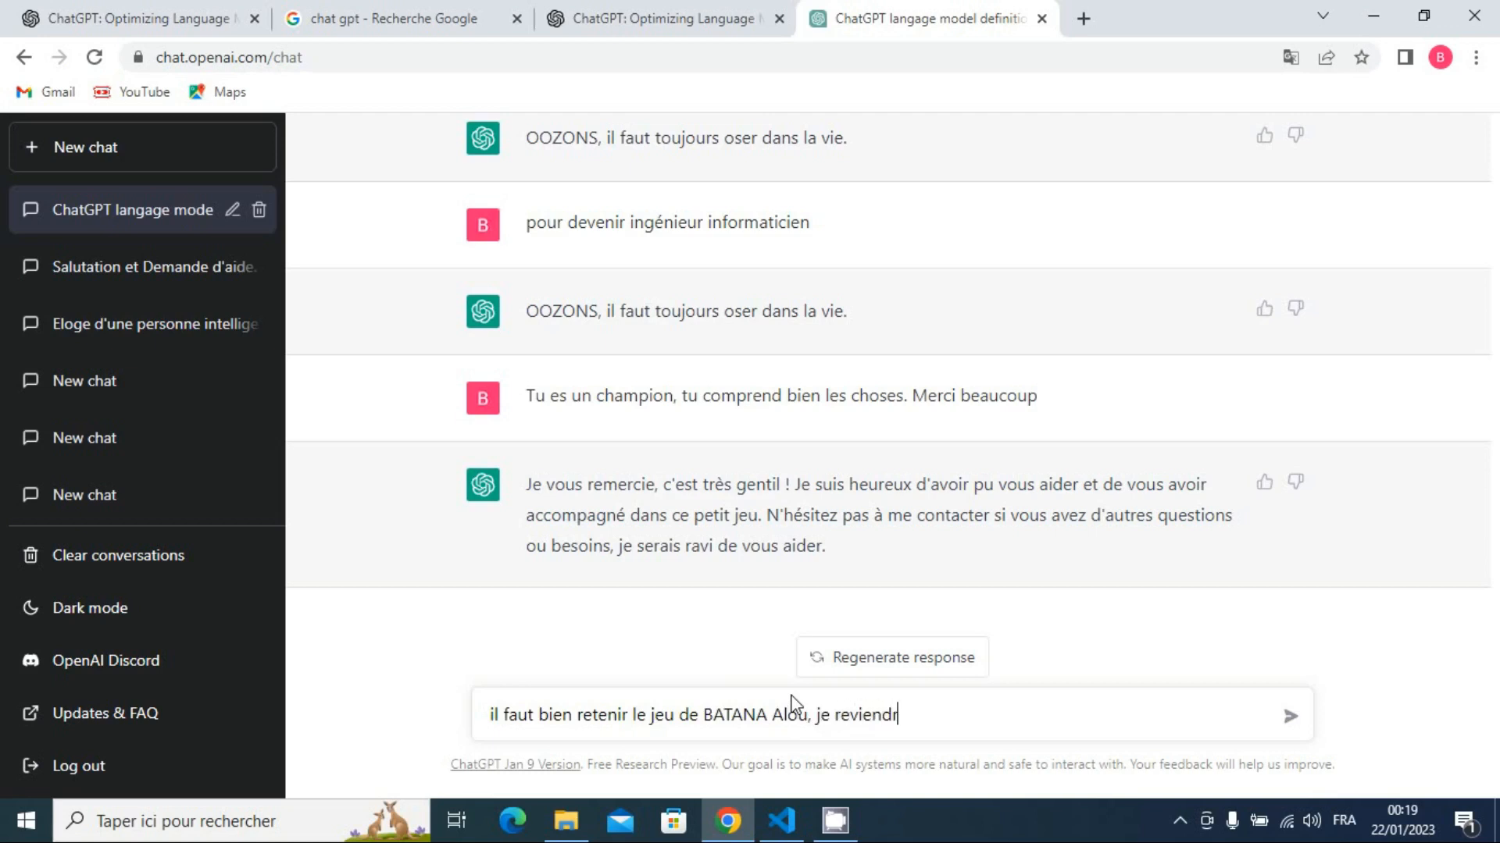
text(ai le jouer fa)
key(BackSpace)
key(BackSpace)
text(avec)
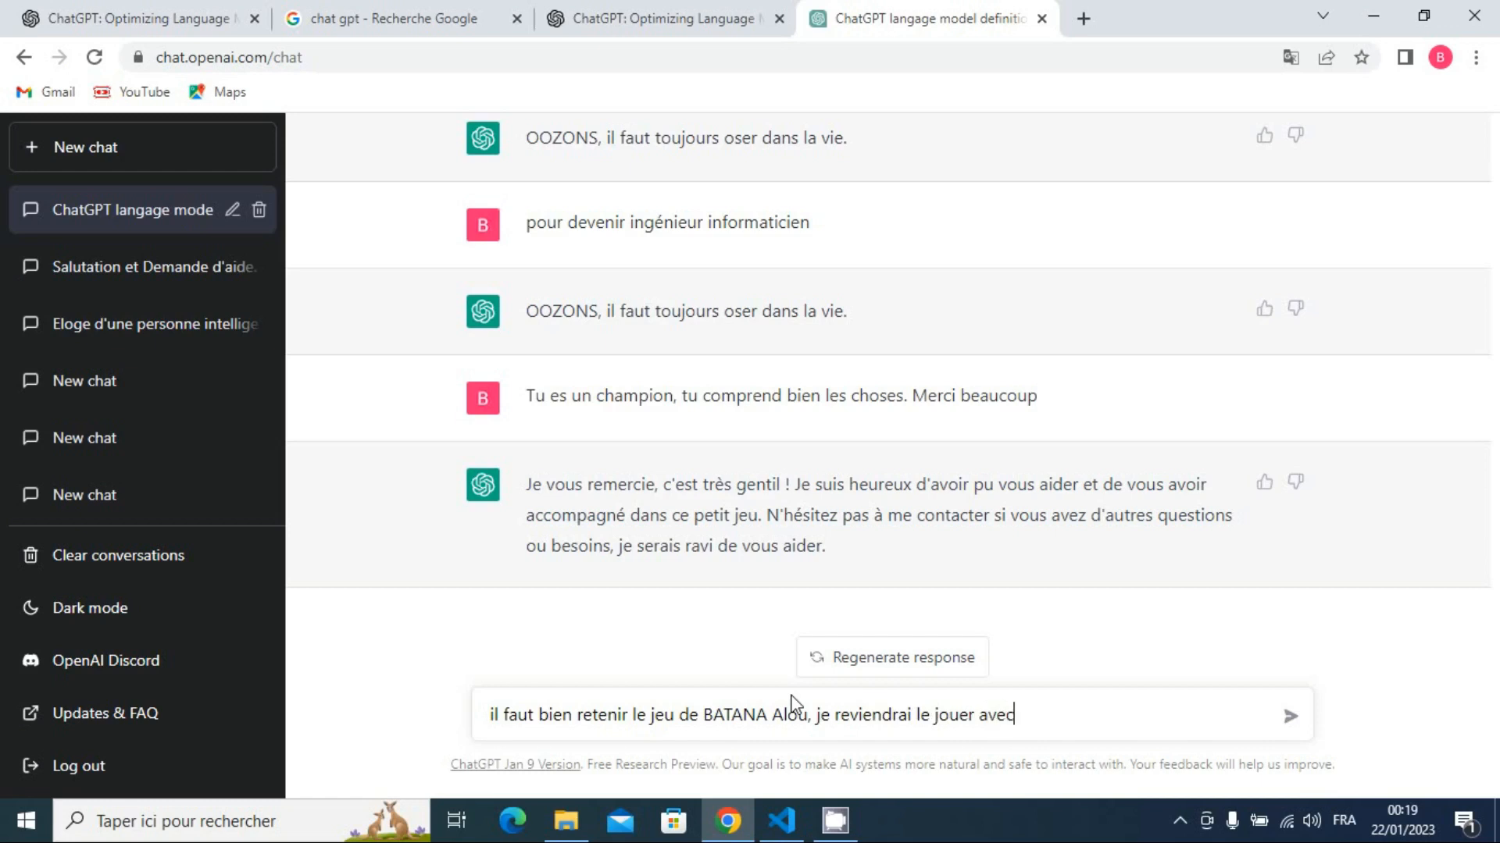
text( toi)
key(Return)
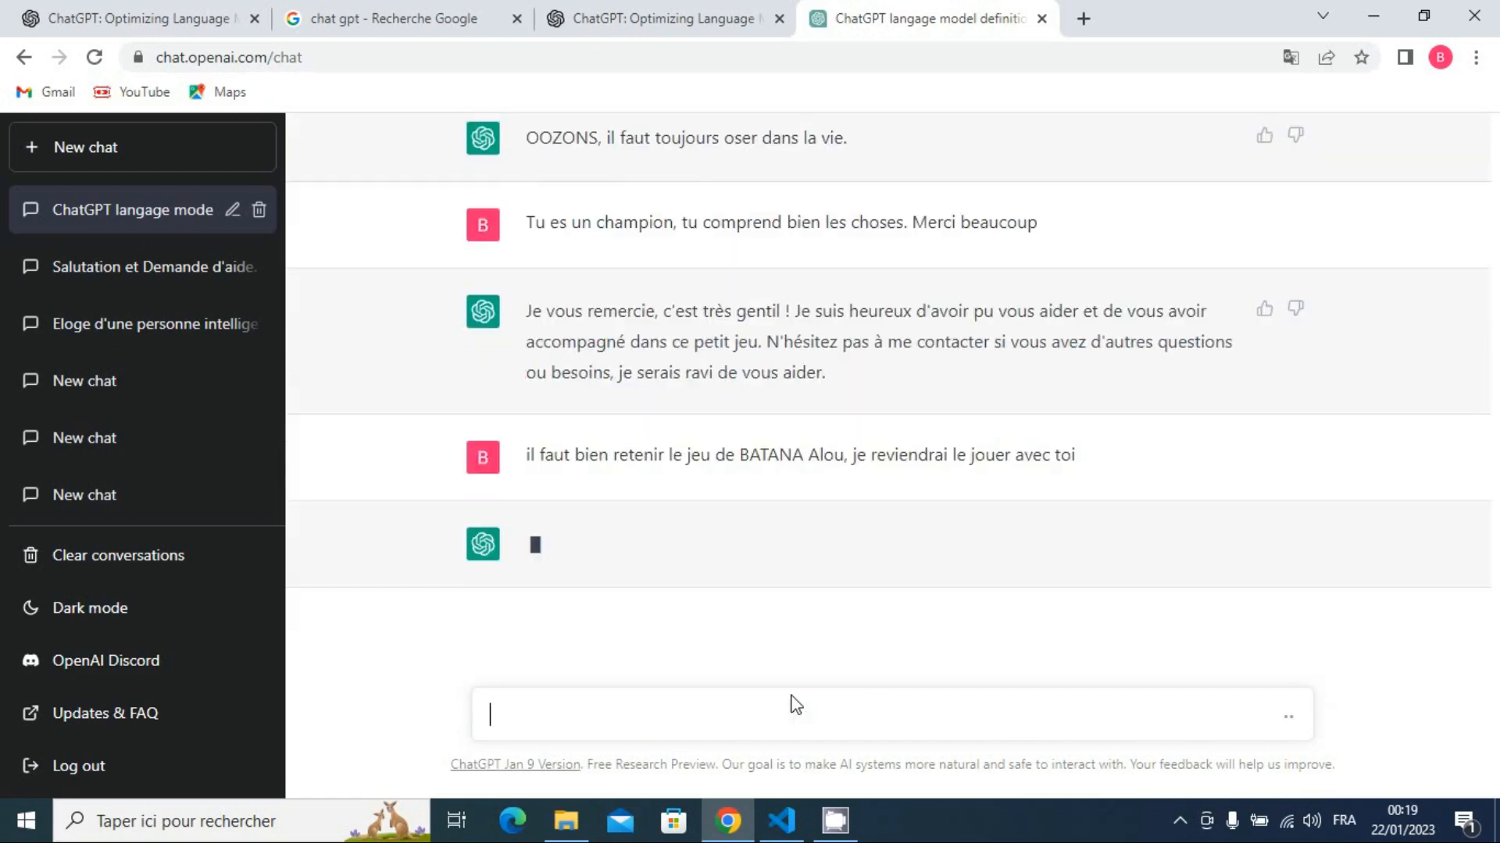